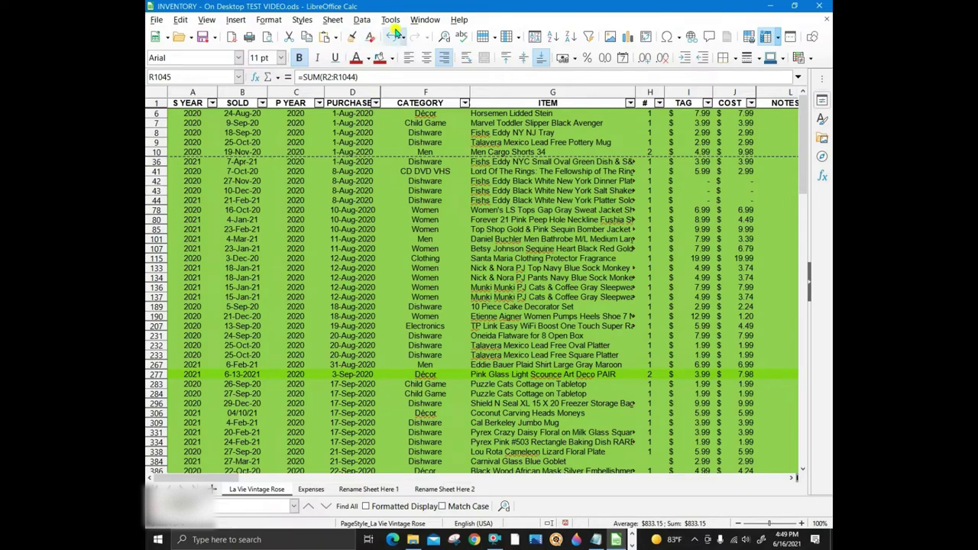
Undo the last filter, redoing and undoing it repeatedly to compare the filtered and full inventory, and leave the full list shown.
left_click(392, 37)
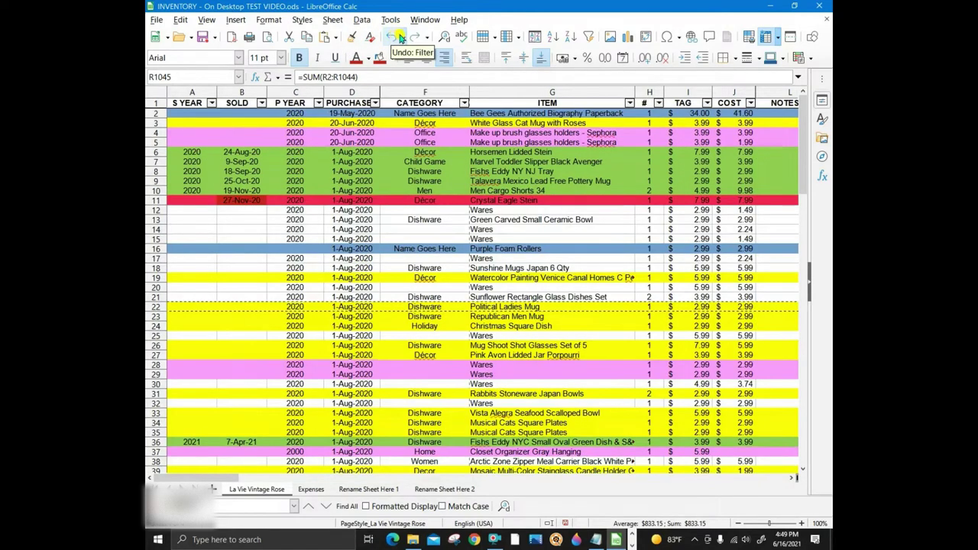
left_click(411, 37)
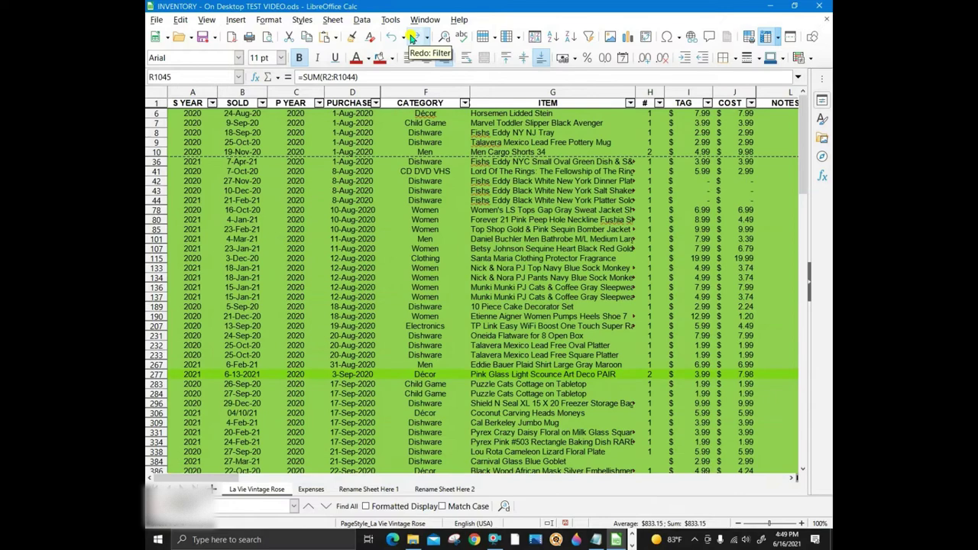
left_click(392, 37)
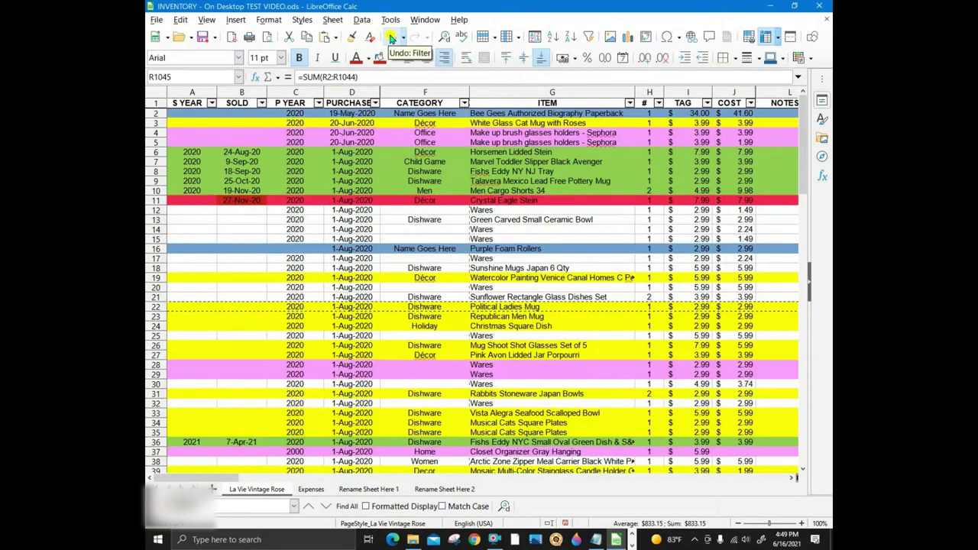
left_click(391, 36)
left_click(392, 37)
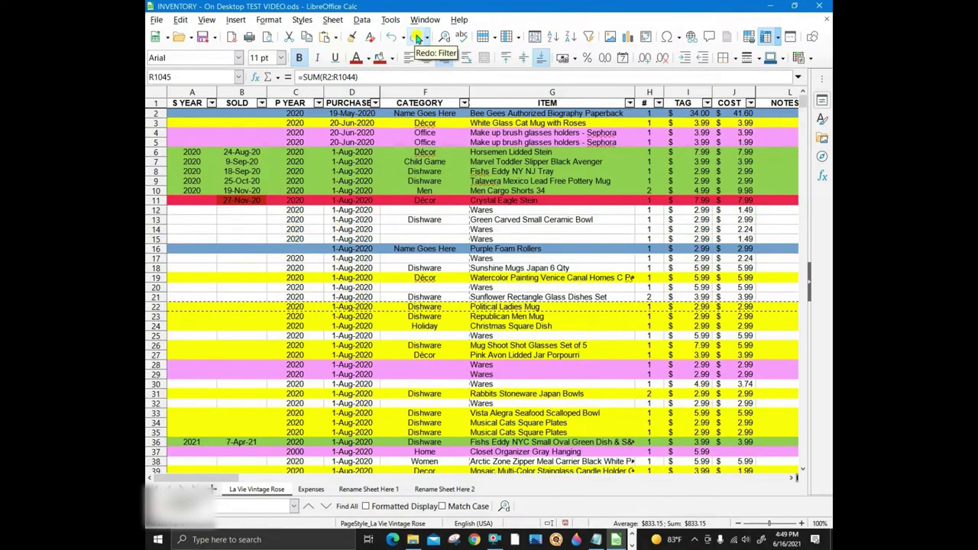
left_click(416, 36)
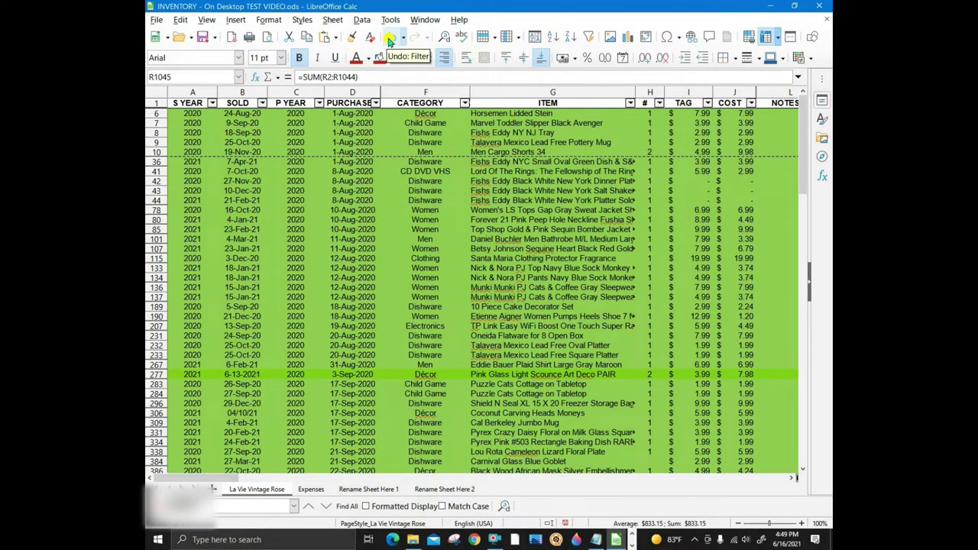
left_click(389, 37)
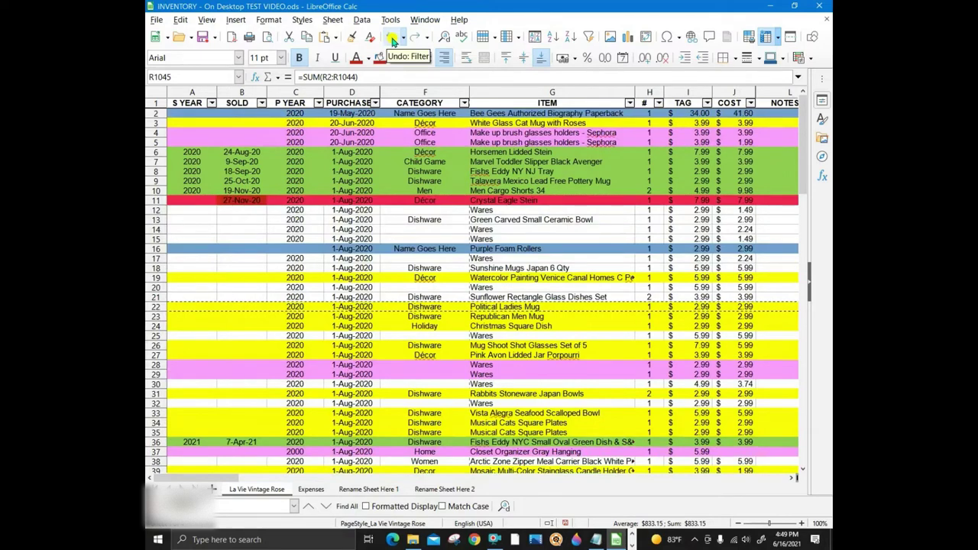
left_click(412, 36)
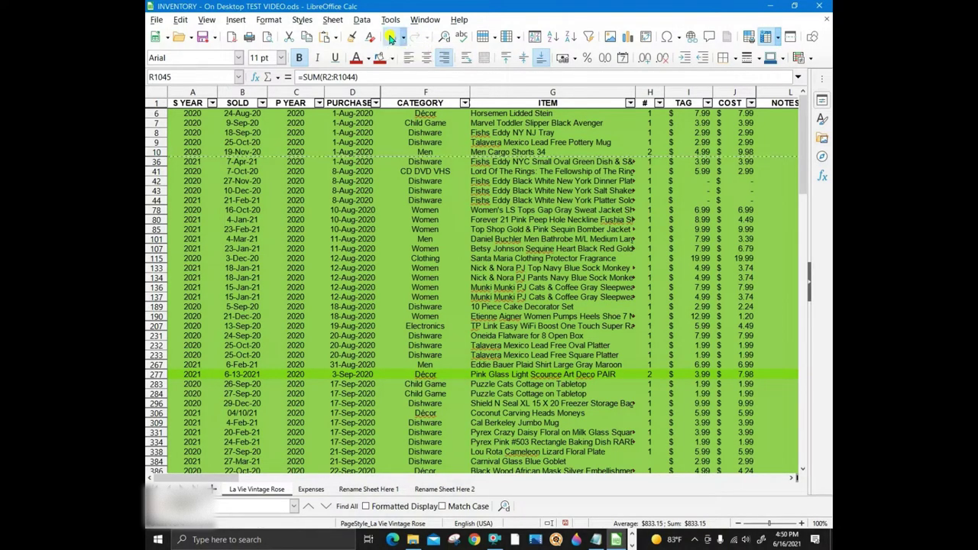
left_click(390, 38)
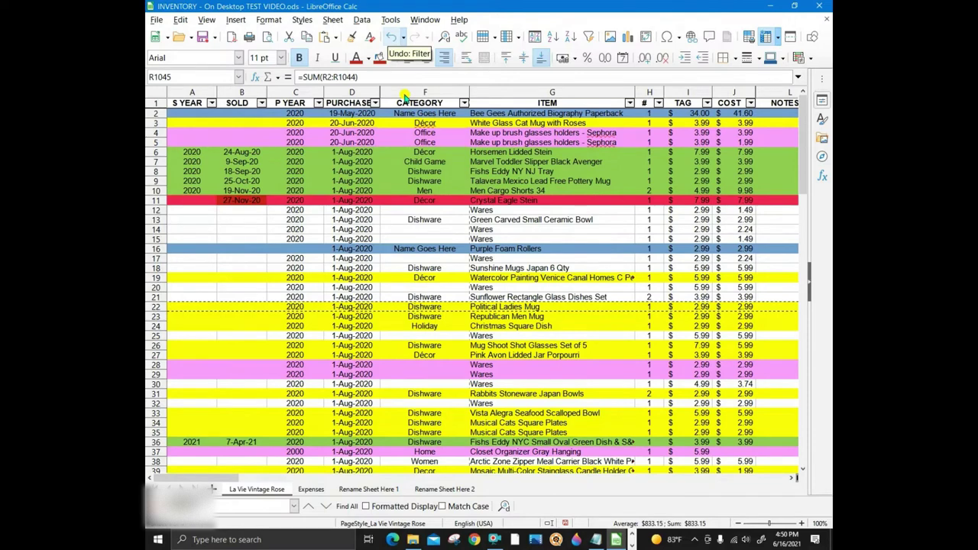
Look through the filter options of the SOLD, PURCHASED, CATEGORY and S YEAR columns without changing any selection.
left_click(262, 103)
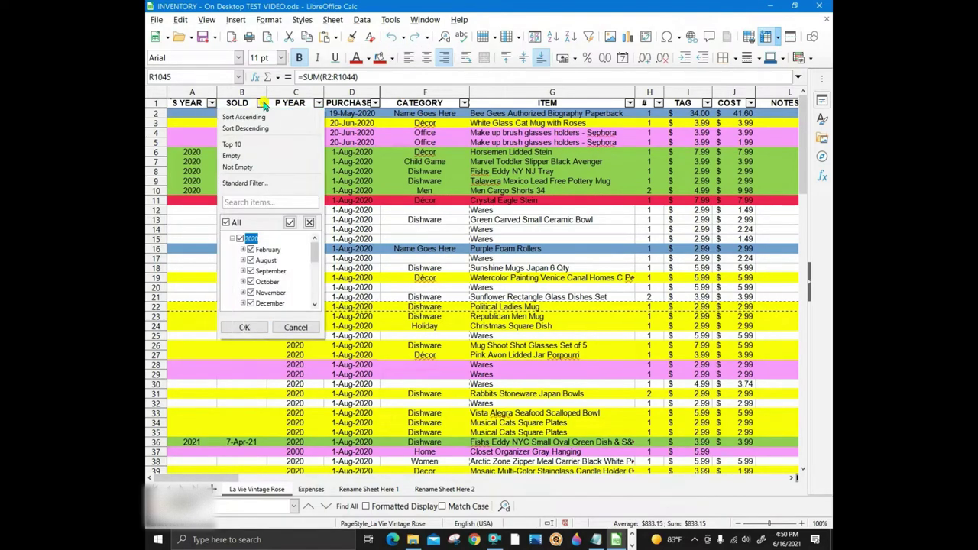
left_click(264, 105)
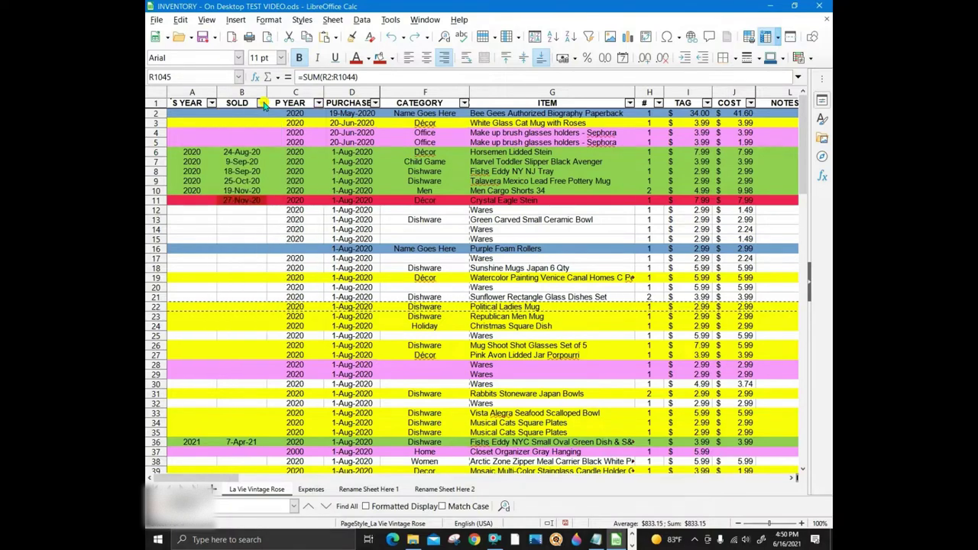
left_click(375, 103)
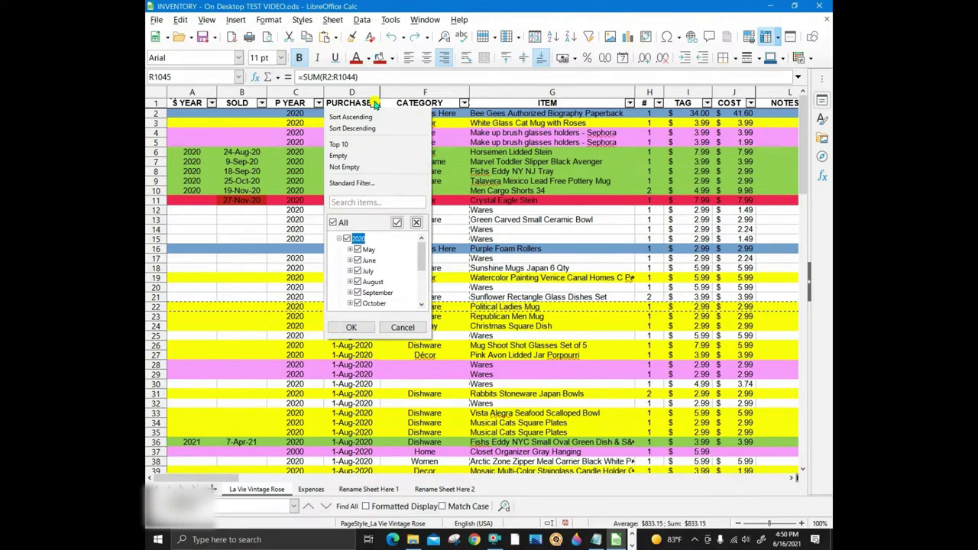
left_click(375, 103)
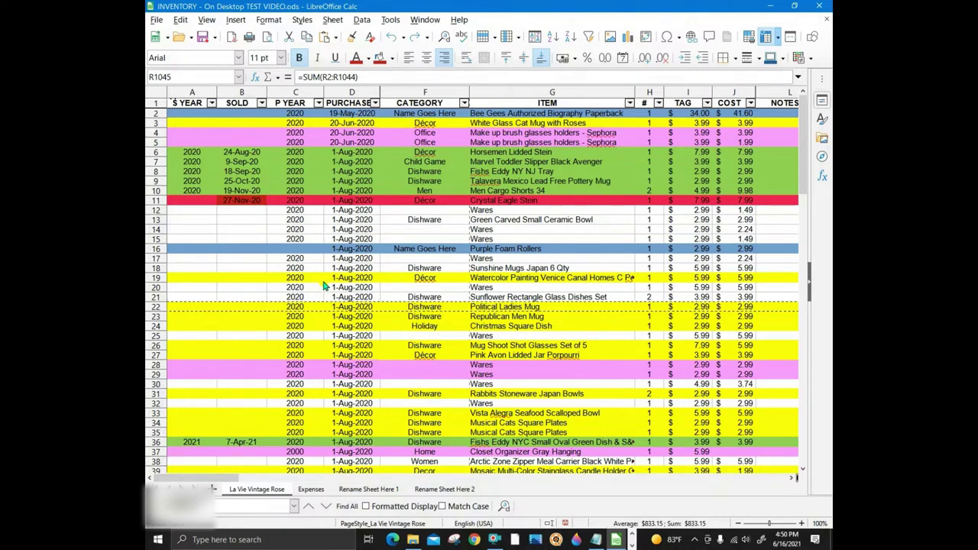
left_click(463, 103)
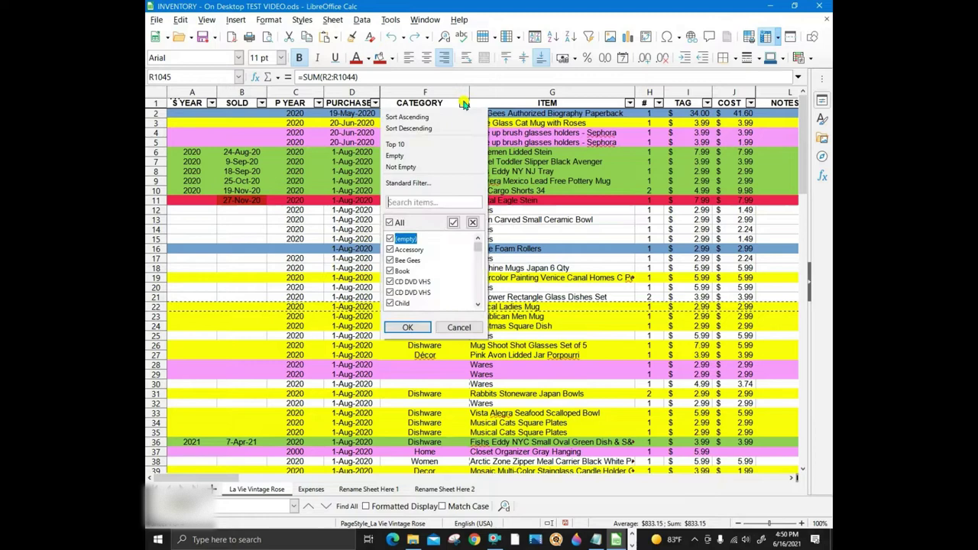
left_click(458, 328)
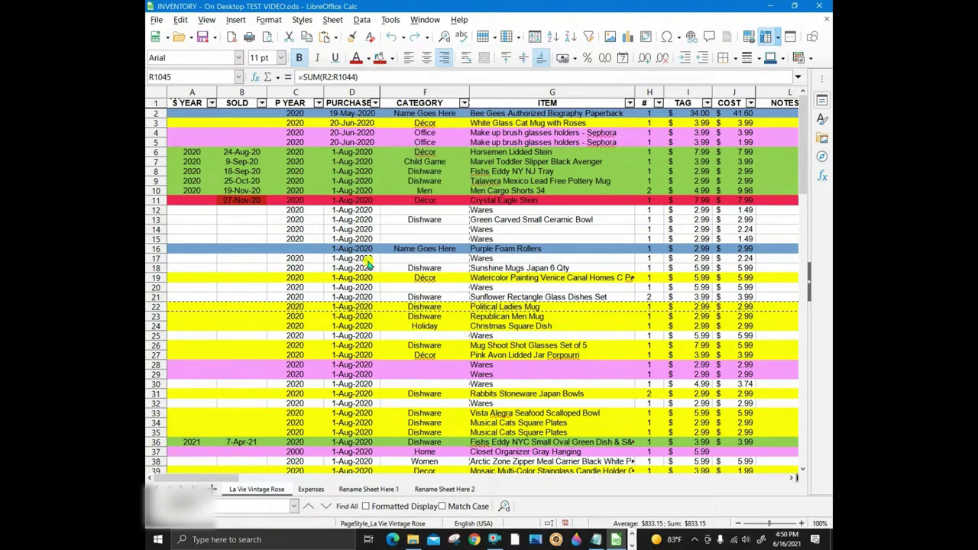
left_click(211, 105)
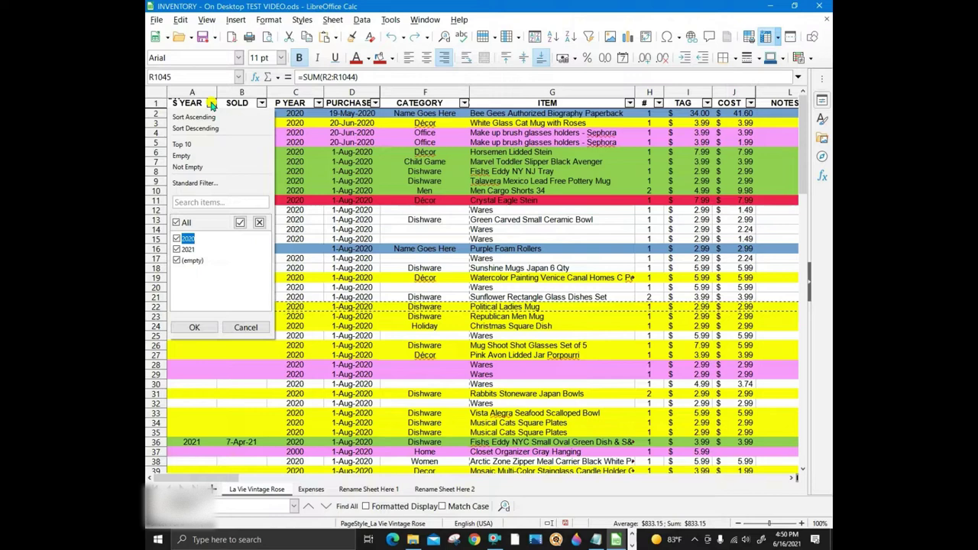
left_click(195, 328)
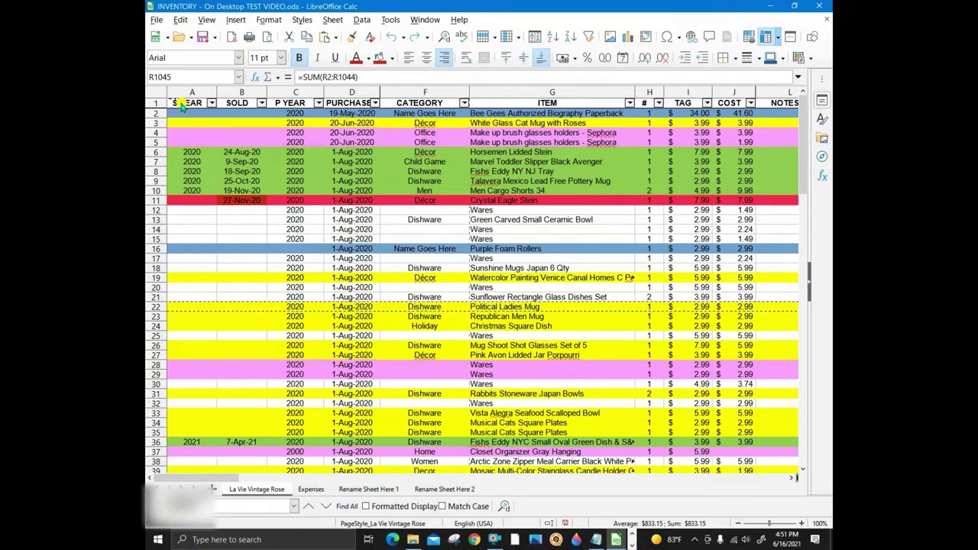
Examine the S YEAR, SOLD, P YEAR and PURCHASED header cells, including the filter options of the SOLD column.
left_click(181, 107)
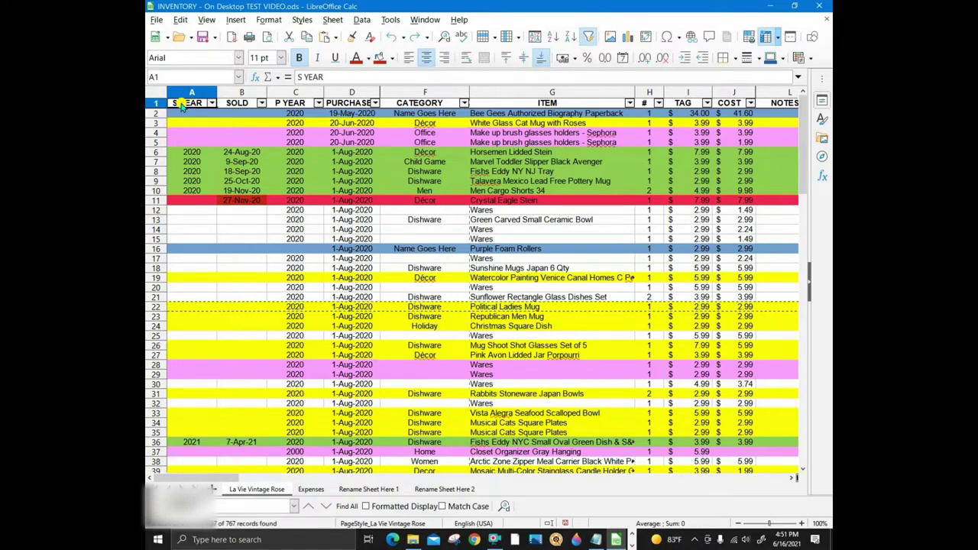
left_click(237, 107)
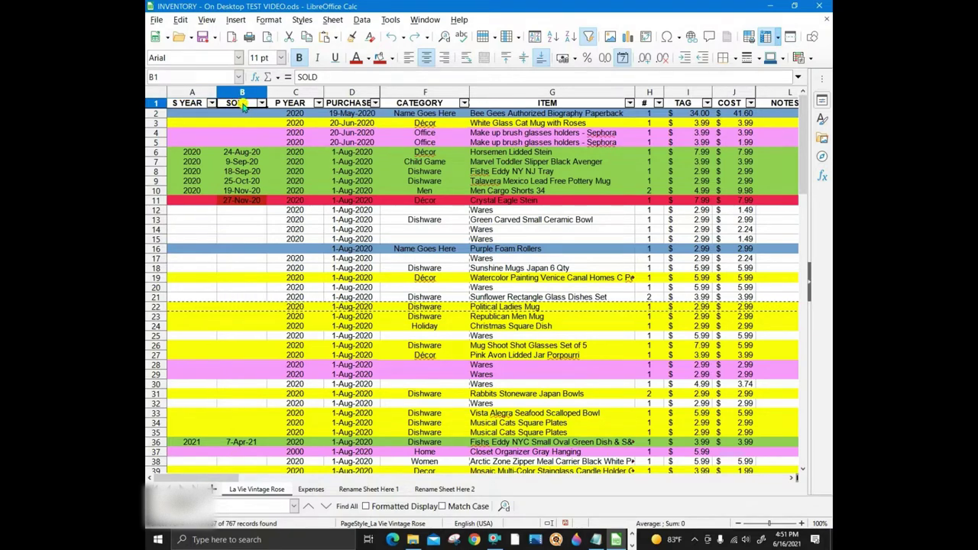
left_click(261, 103)
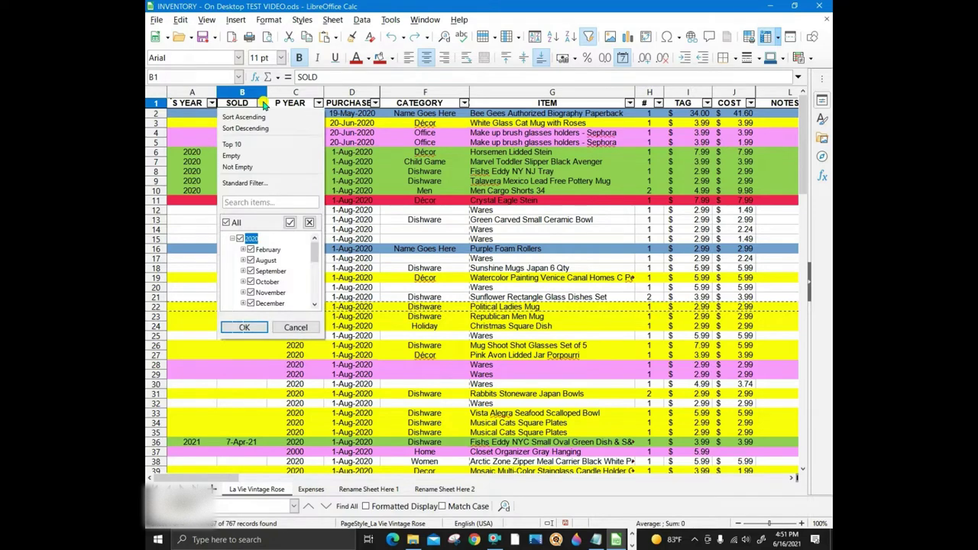
left_click(262, 103)
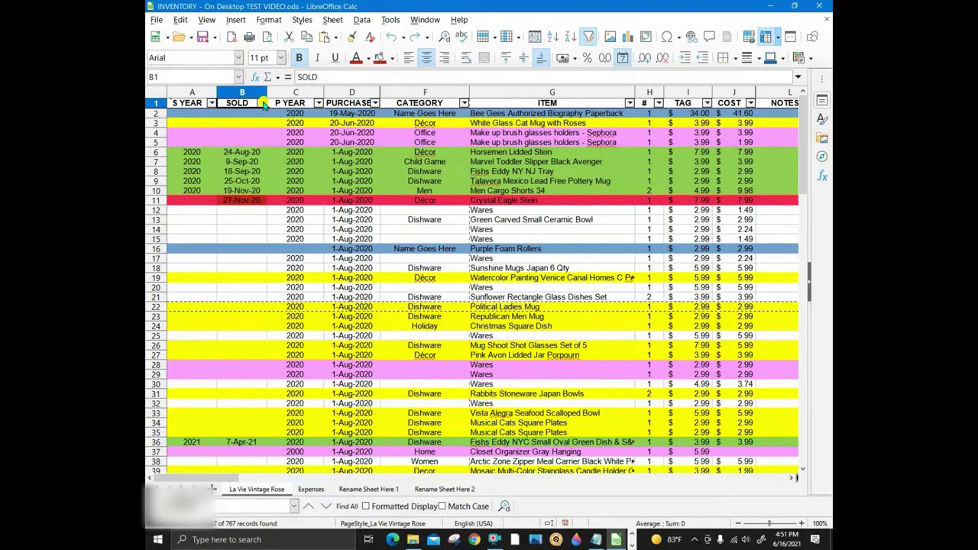
left_click(288, 102)
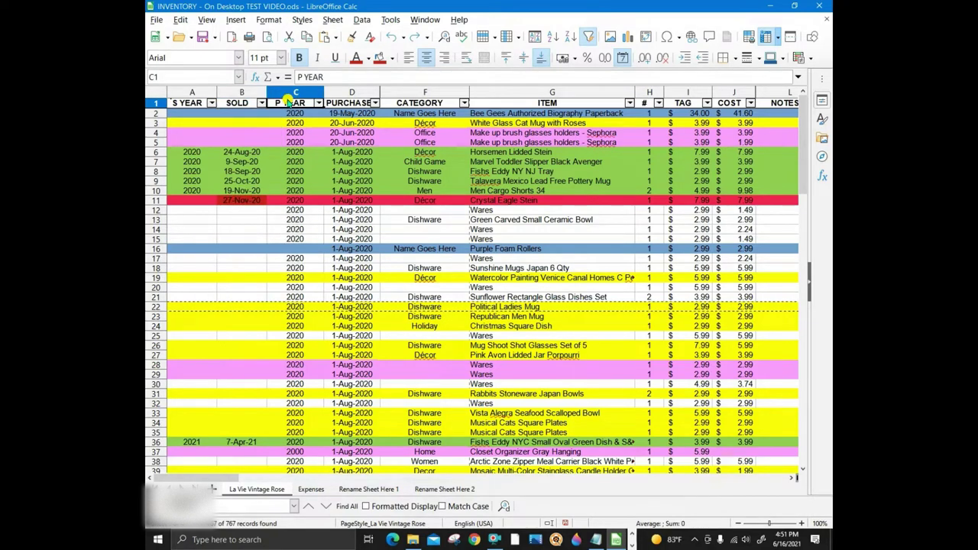
left_click(337, 102)
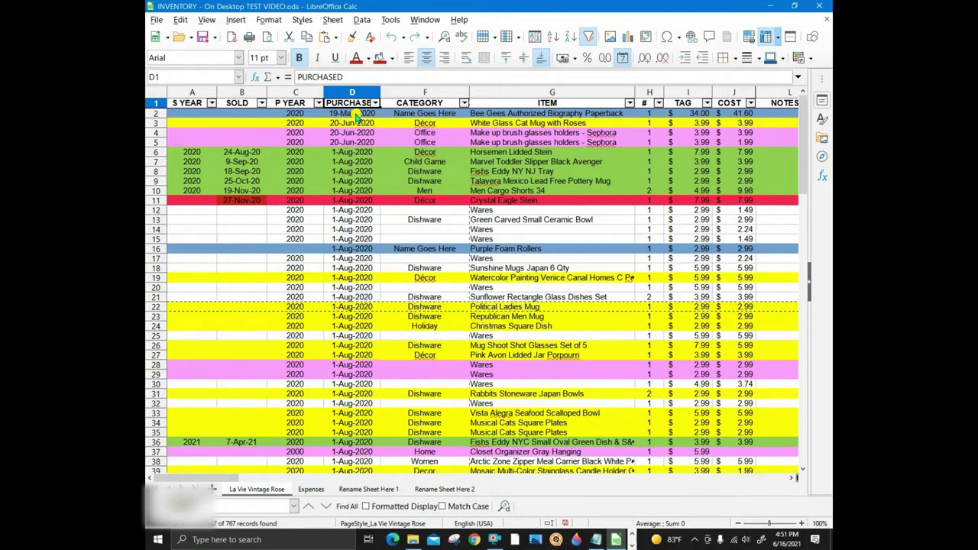
Try widening the ITEM column and undo the width change.
left_click(471, 92)
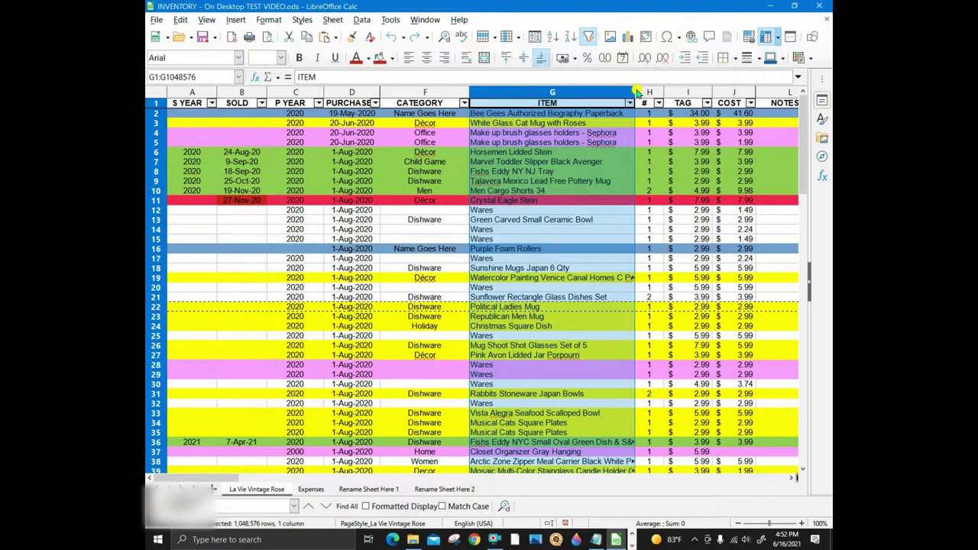
left_click_drag(634, 89, 682, 89)
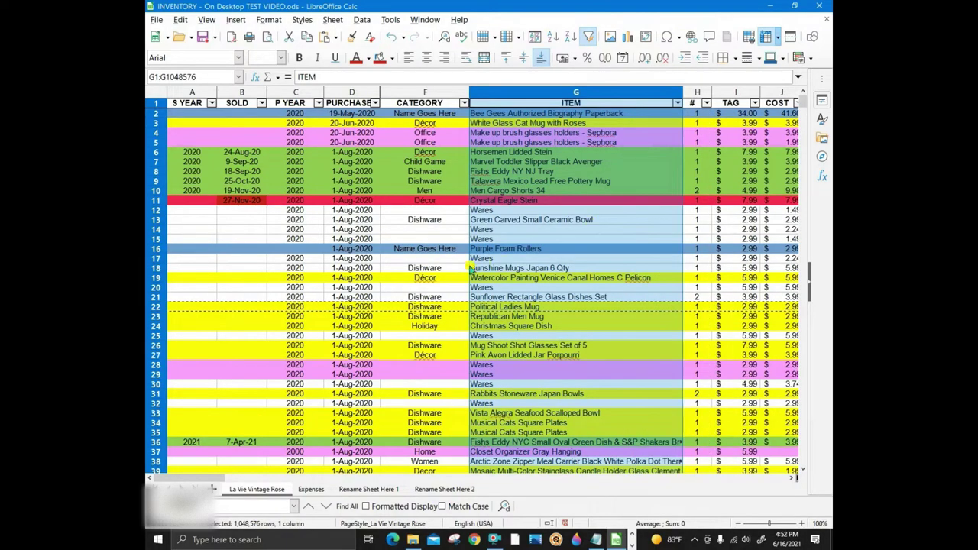
left_click(339, 183)
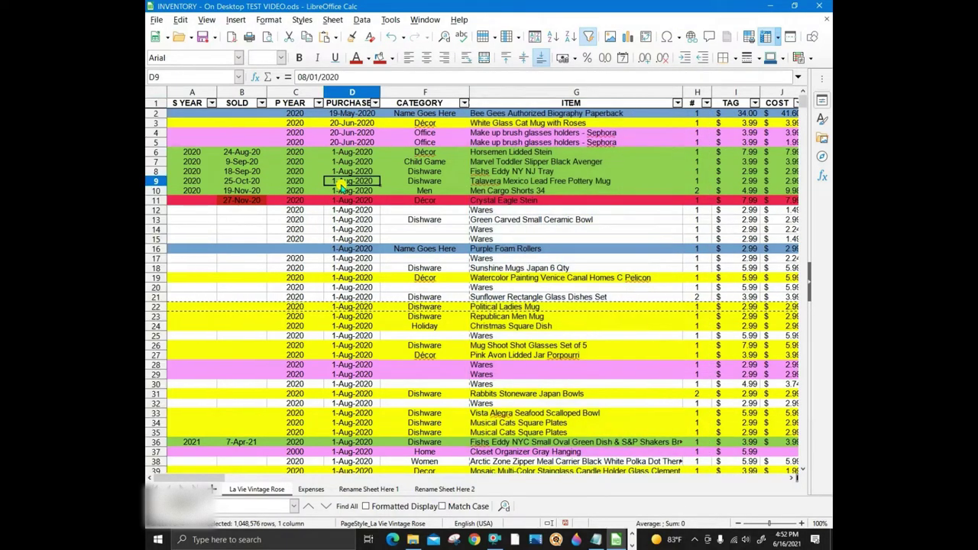
left_click(391, 37)
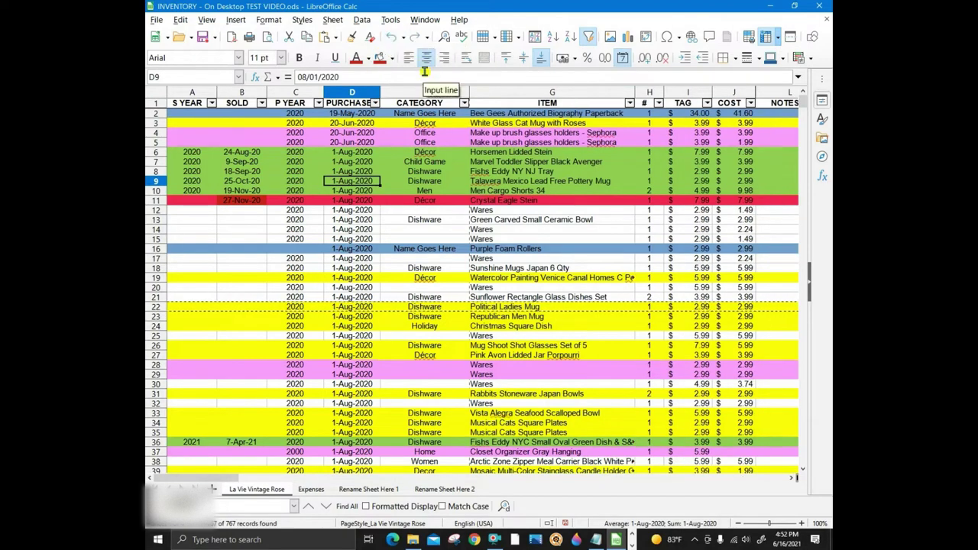
Filter the CATEGORY column to show only the Decor and Décor entries.
left_click(422, 101)
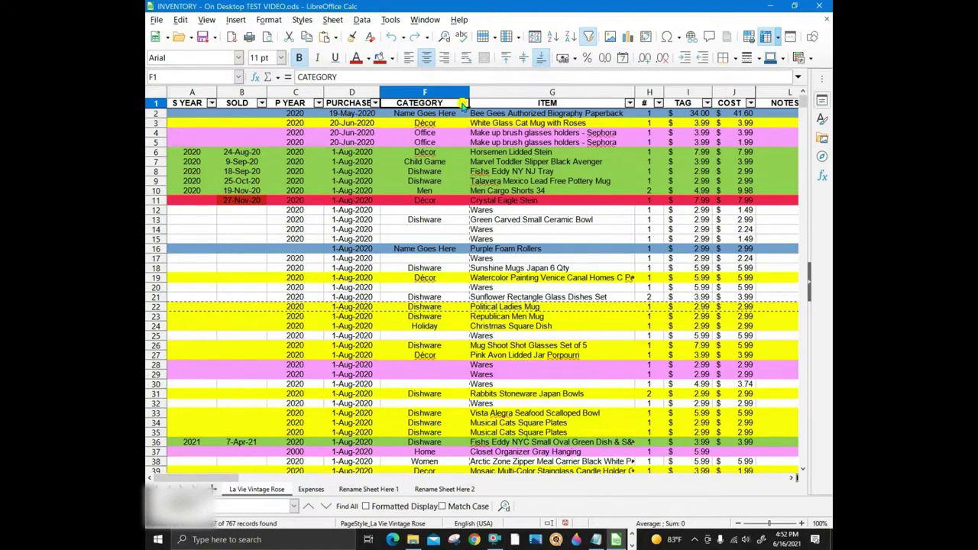
left_click(463, 103)
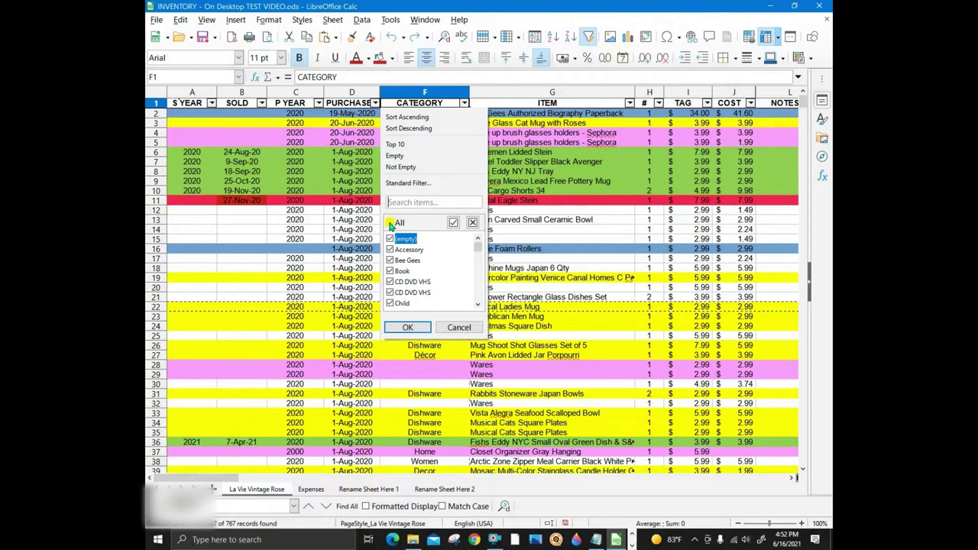
left_click(391, 223)
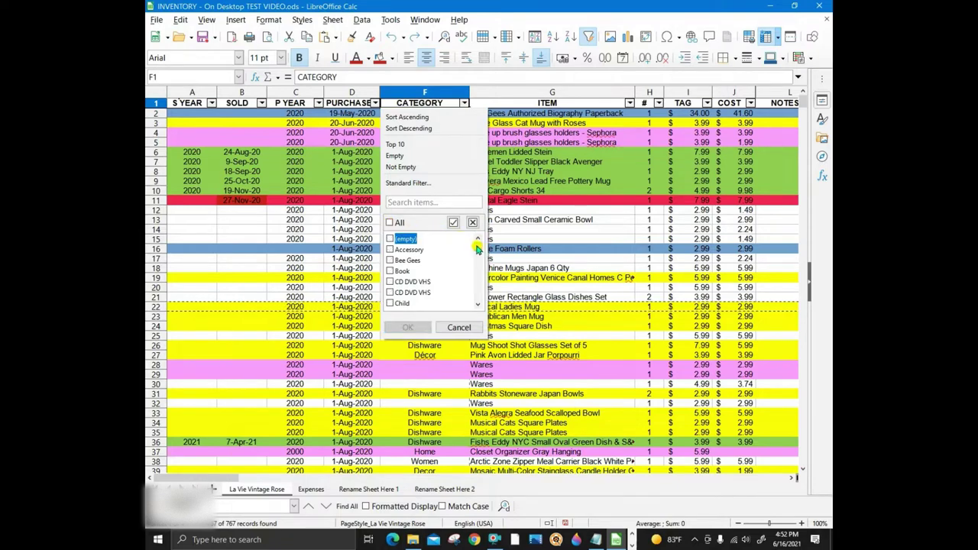
scroll(476, 252, "down", 1)
scroll(475, 252, "down", 2)
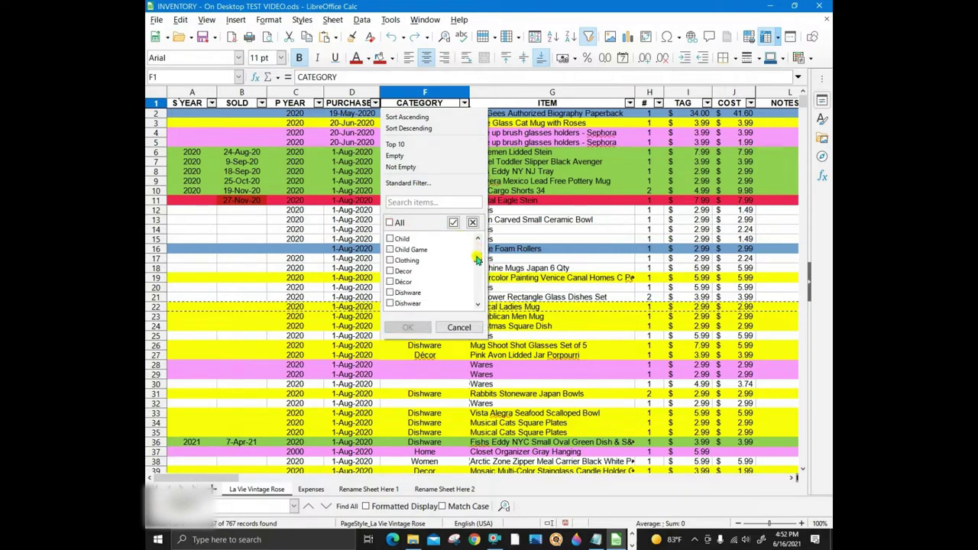
left_click(389, 282)
left_click(389, 271)
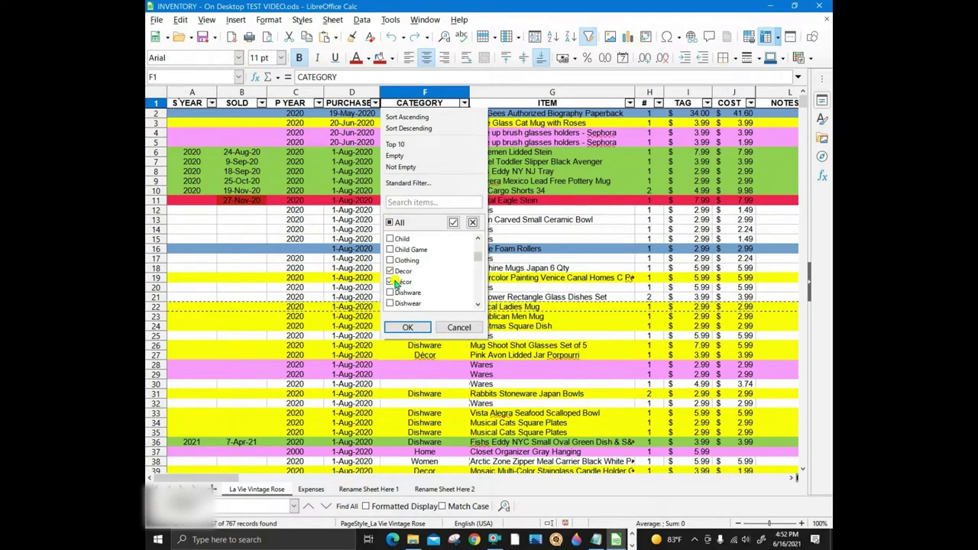
left_click(405, 327)
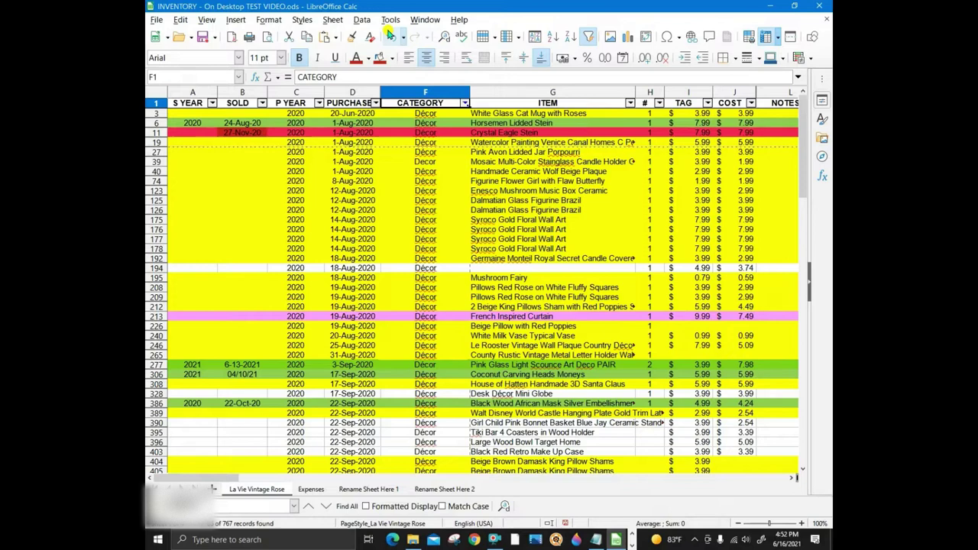
Review the CATEGORY column's filter choices and close them without changes.
left_click(463, 103)
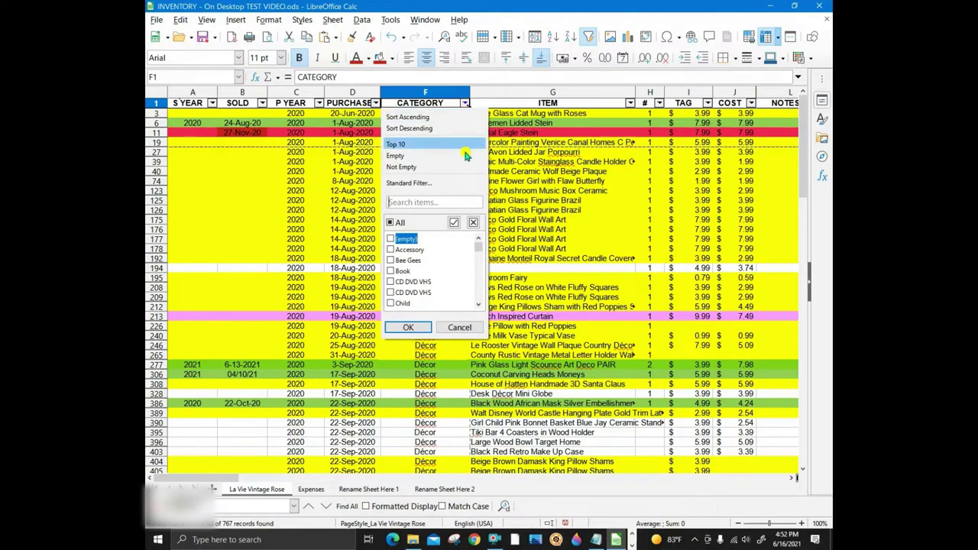
mouse_move(477, 244)
left_mouse_down()
mouse_move(479, 314)
mouse_move(480, 238)
left_mouse_up()
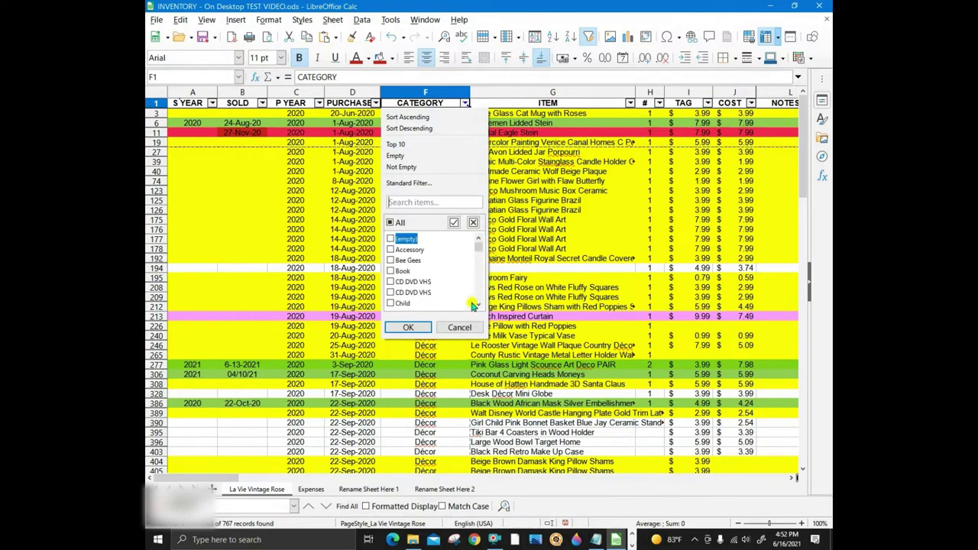
left_click(462, 327)
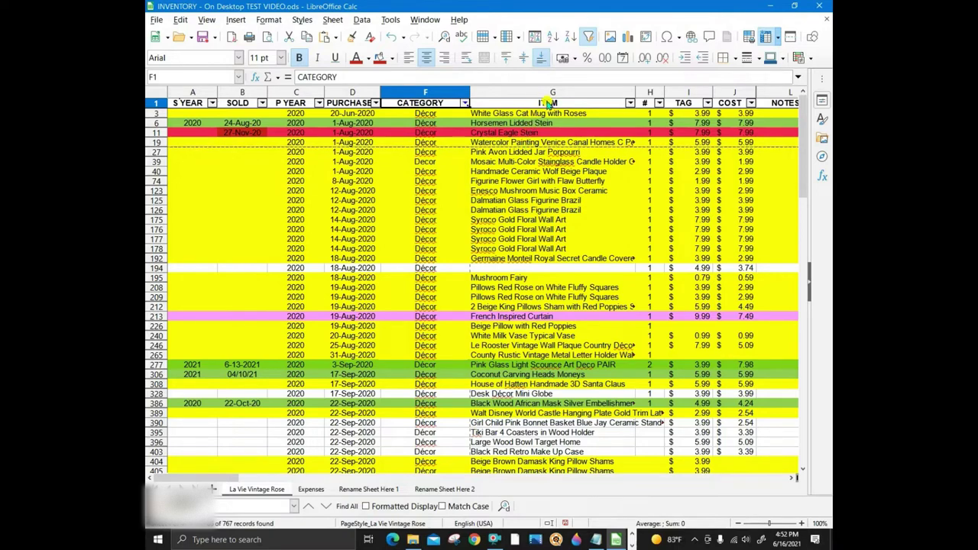
Undo the CATEGORY filter and examine the ITEM header and the # column's filter choices.
left_click(388, 39)
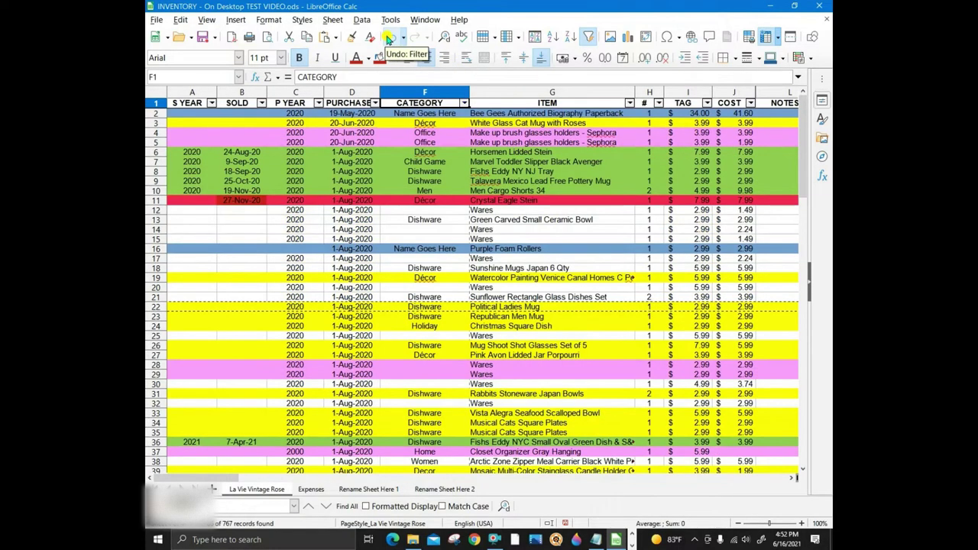
left_click(541, 106)
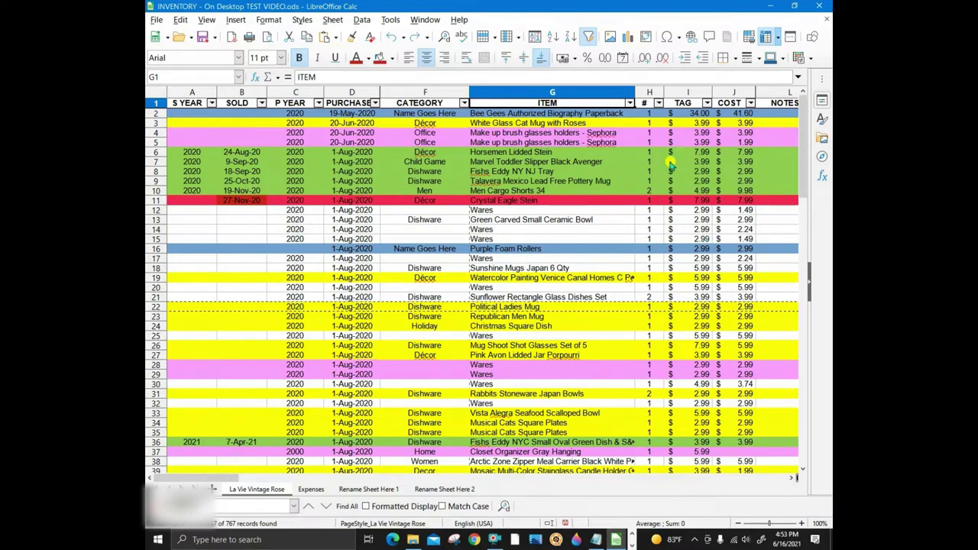
left_click(642, 105)
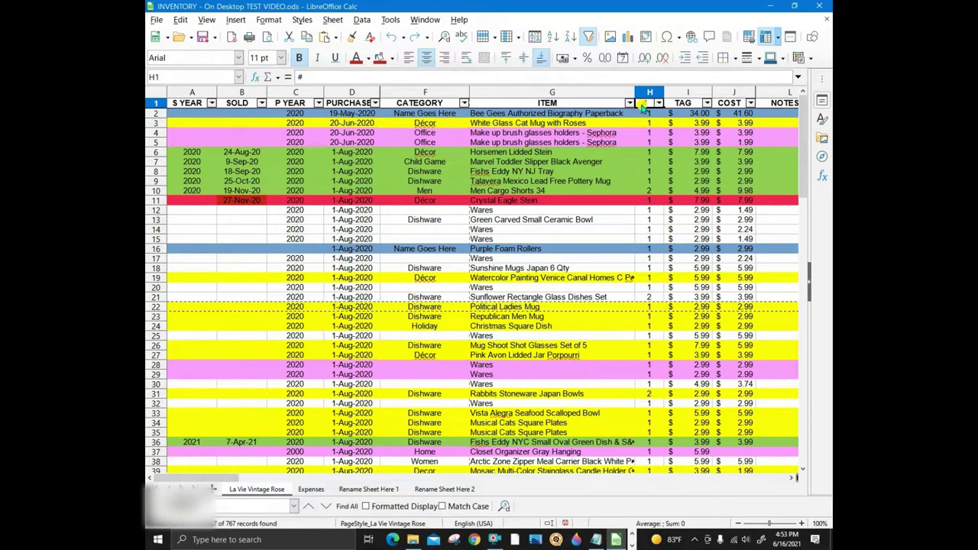
left_click(657, 103)
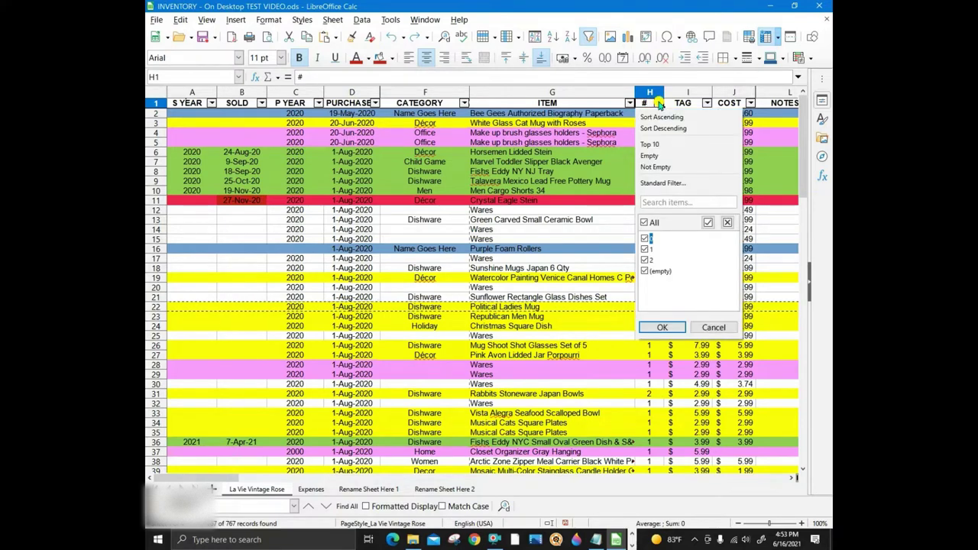
left_click(658, 103)
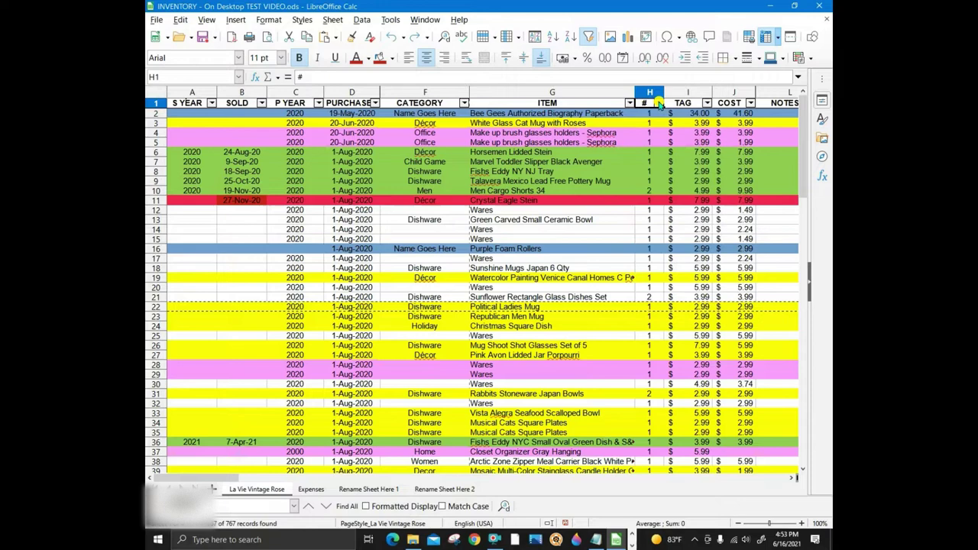
Insert a blank row directly below the Sunflower Rectangle Glass Dishes Set entry in row 21.
left_click(654, 296)
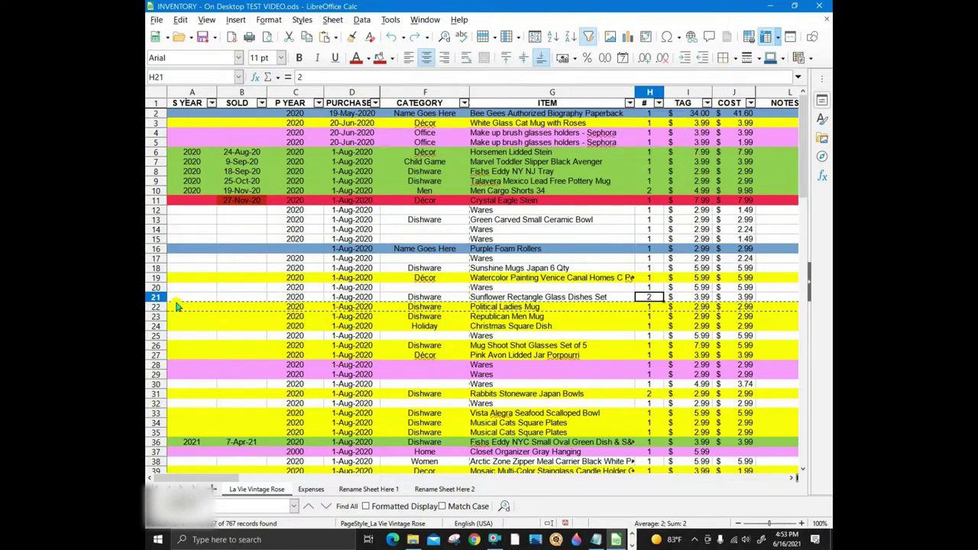
left_click(155, 306)
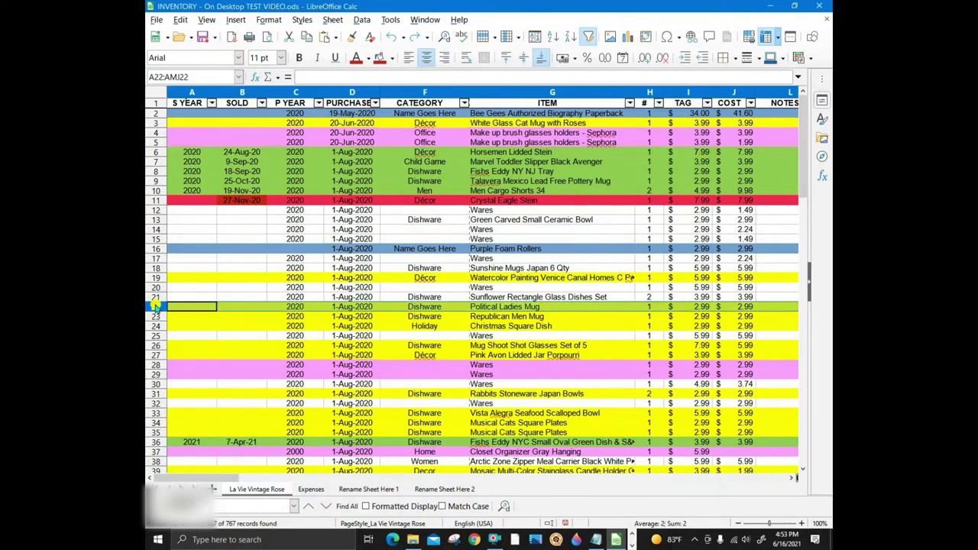
right_click(155, 306)
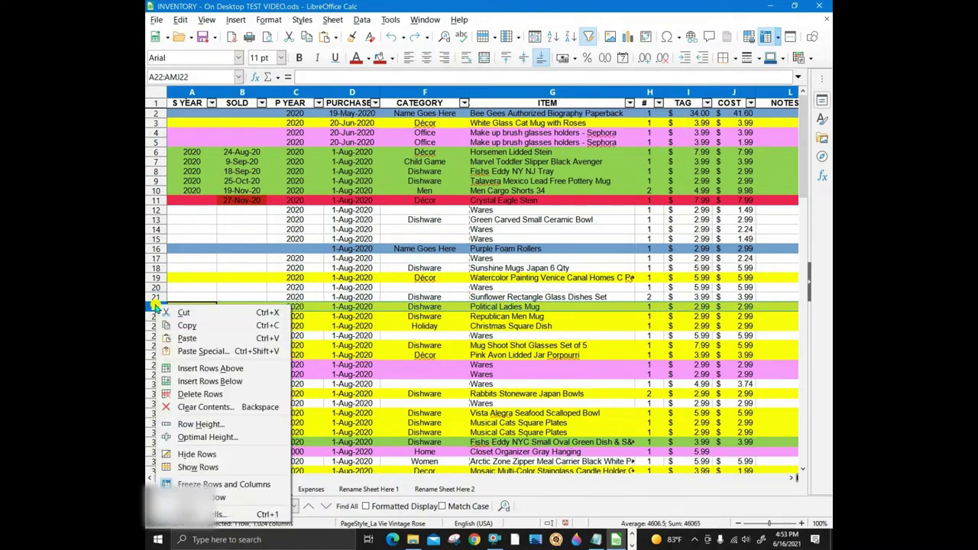
left_click(217, 368)
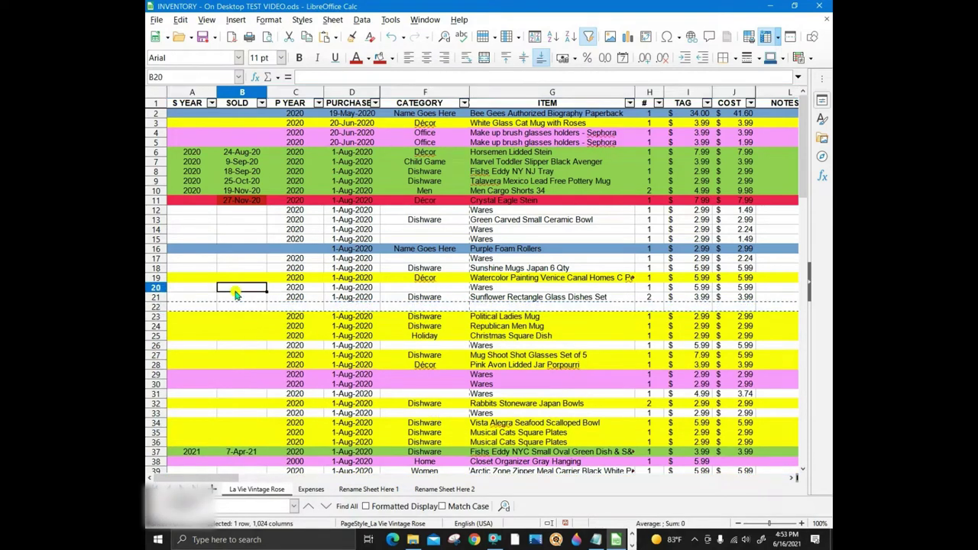
Copy the Sunflower Rectangle Glass Dishes Set row and paste it into blank row 22.
left_click(162, 297)
right_click(162, 297)
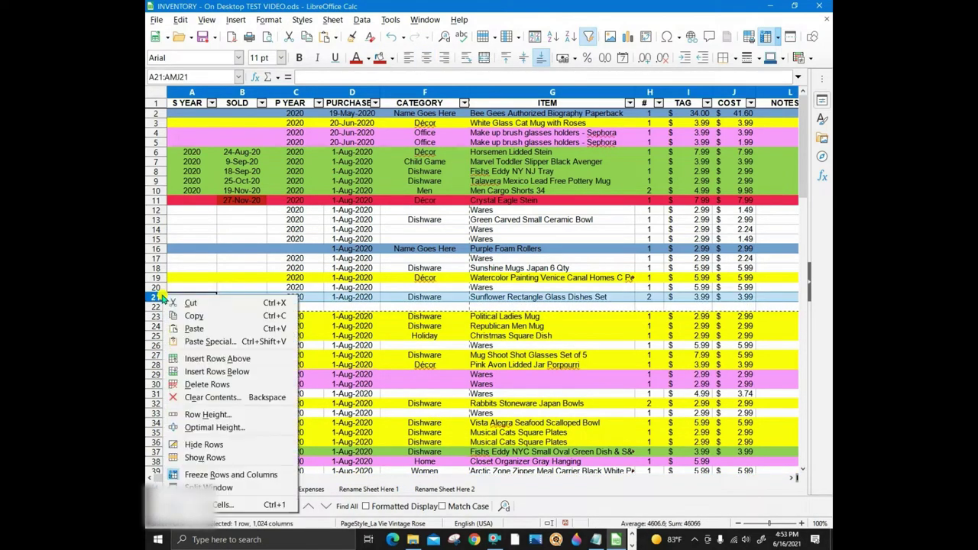
left_click(197, 316)
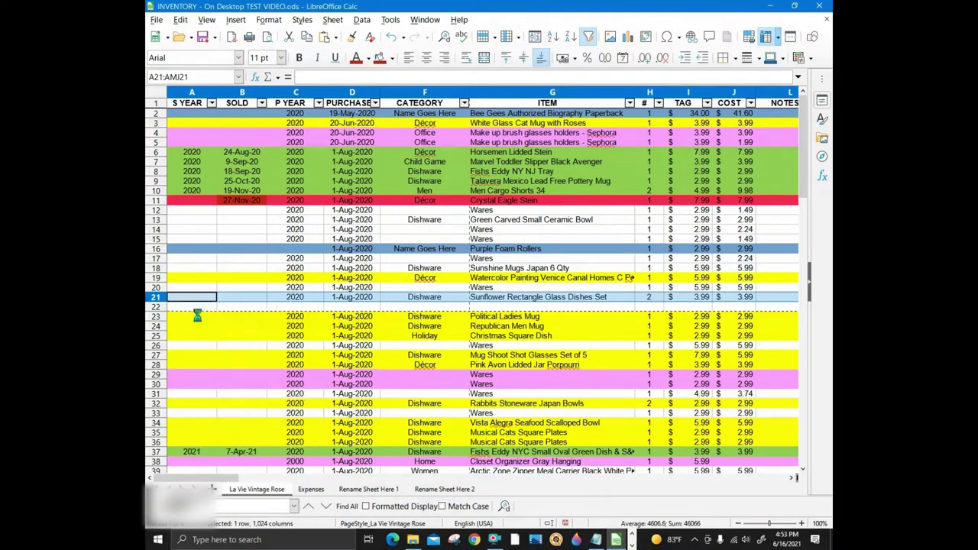
left_click(156, 307)
right_click(156, 307)
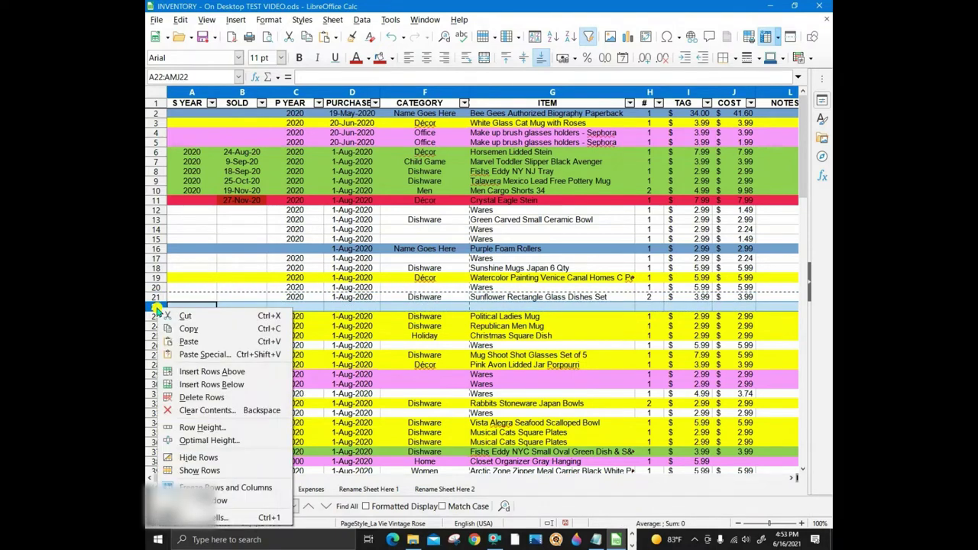
left_click(188, 341)
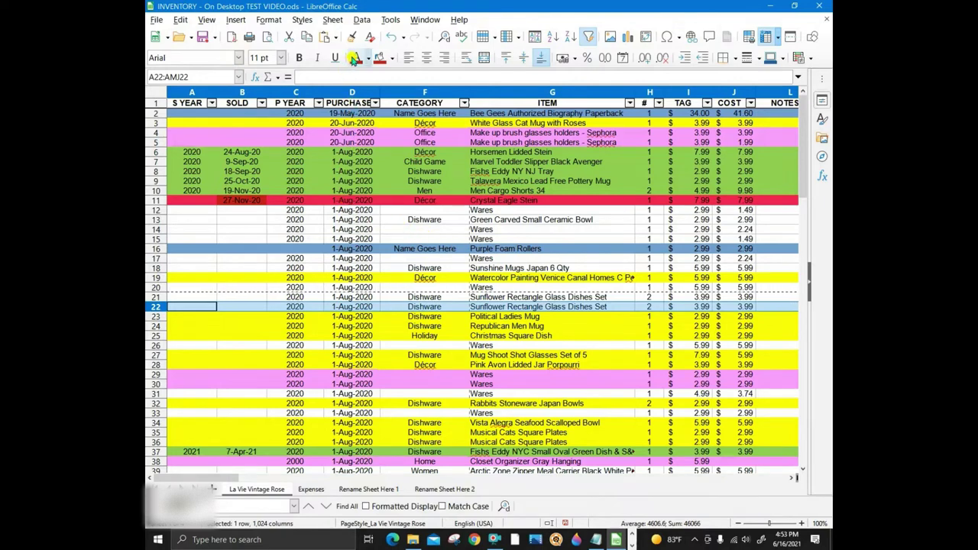
Undo the row paste and the blank row insertion.
left_click(389, 37)
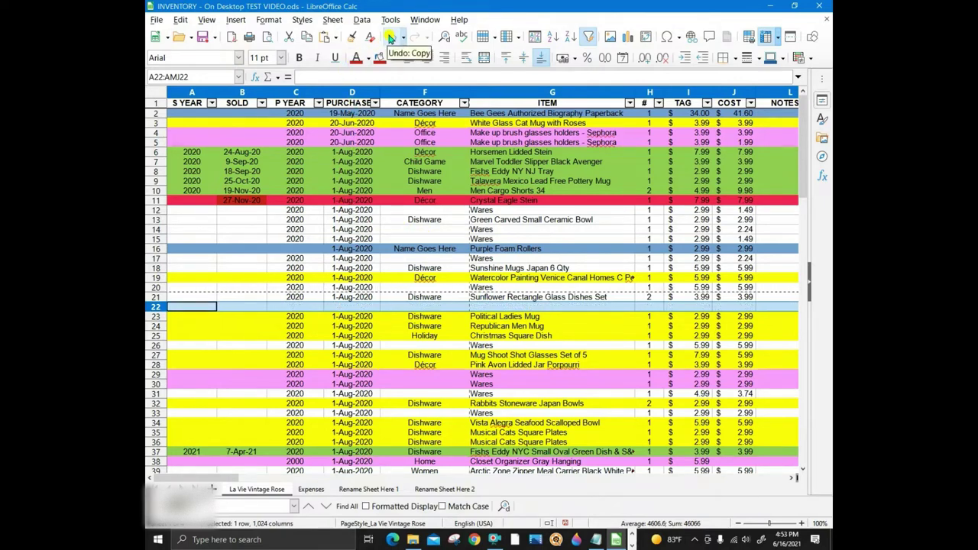
left_click(389, 37)
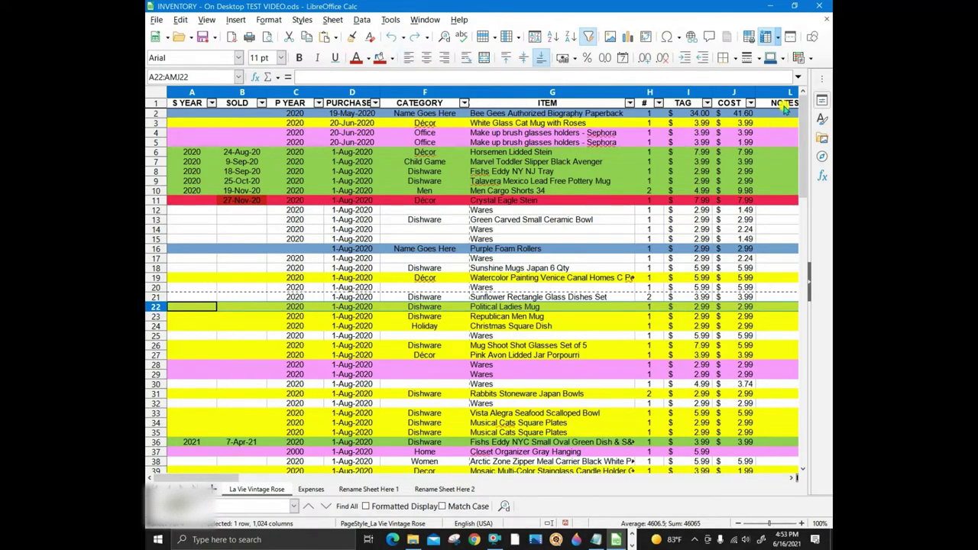
Examine the NOTES column and the RETAIL header cell.
left_click(782, 105)
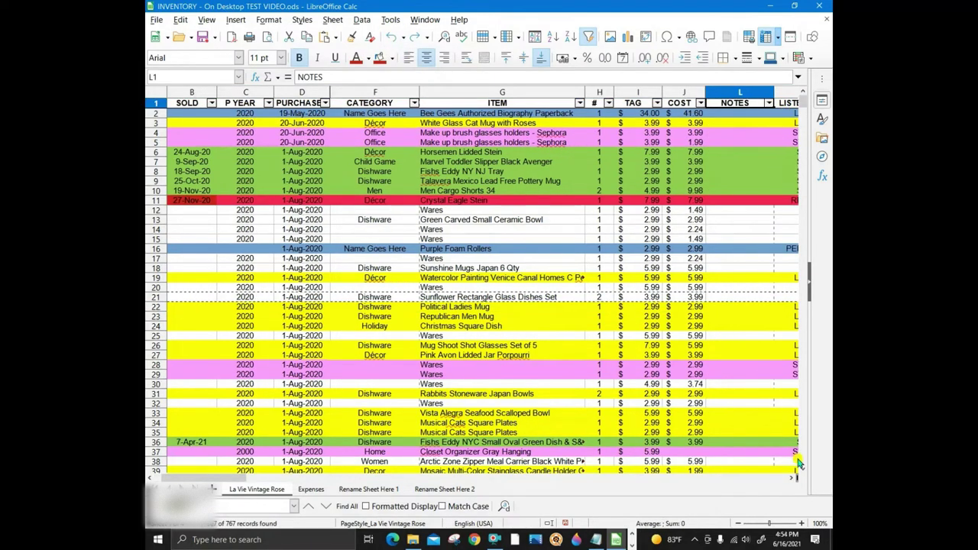
scroll(792, 479, "right", 5)
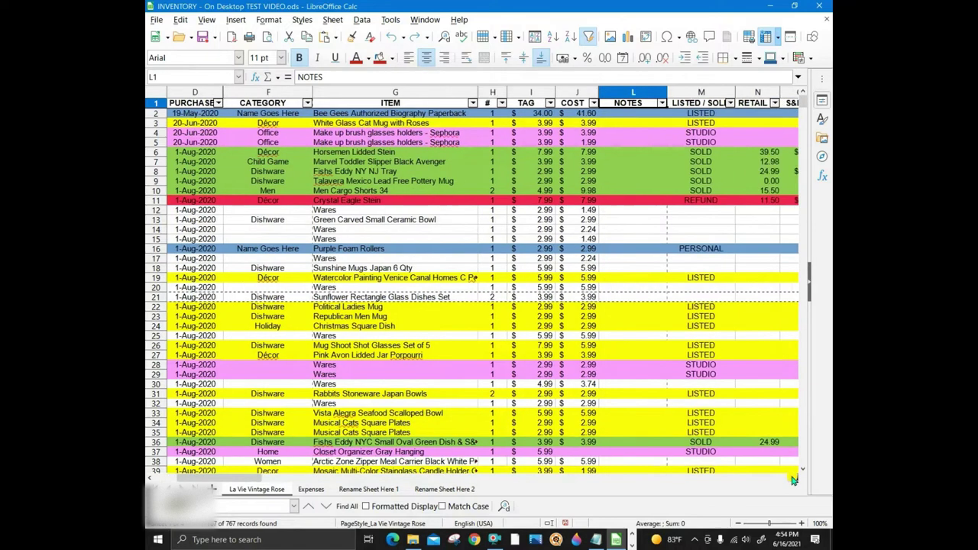
scroll(792, 479, "right", 2)
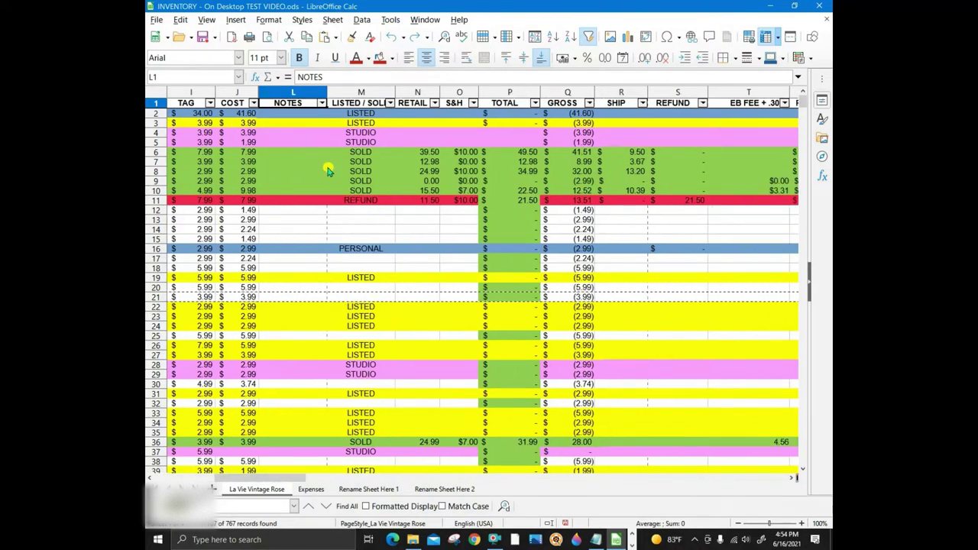
left_click(293, 93)
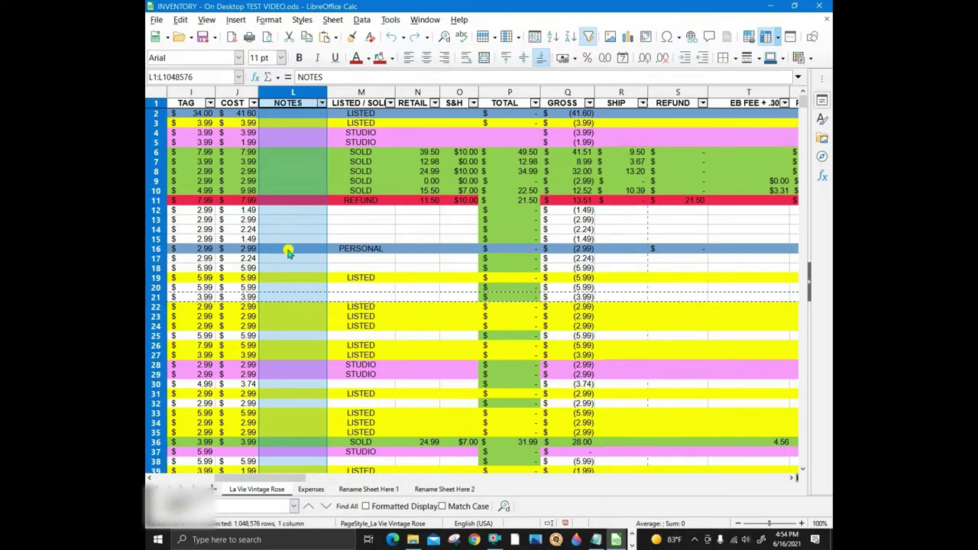
left_click(412, 103)
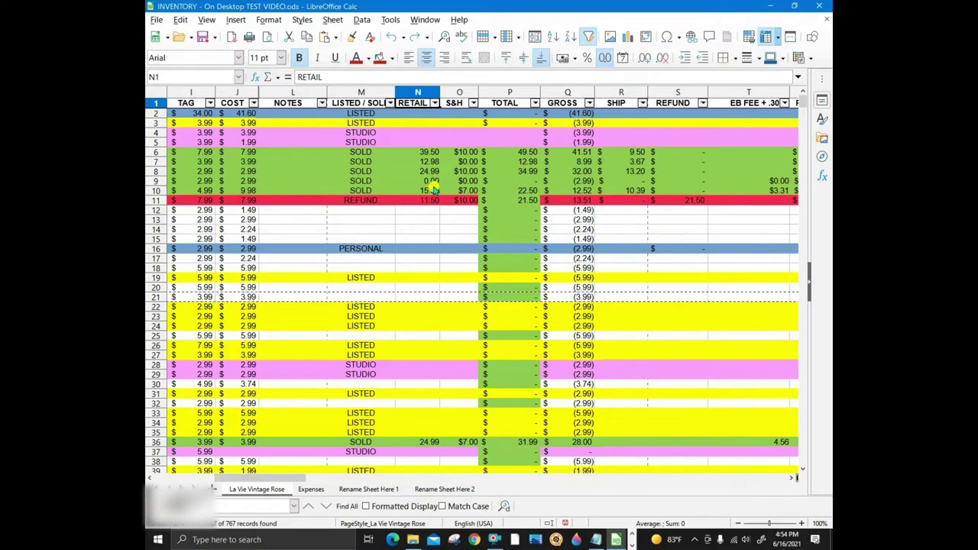
Filter the LISTED / SOLD column to show only the SOLD entries.
left_click(390, 103)
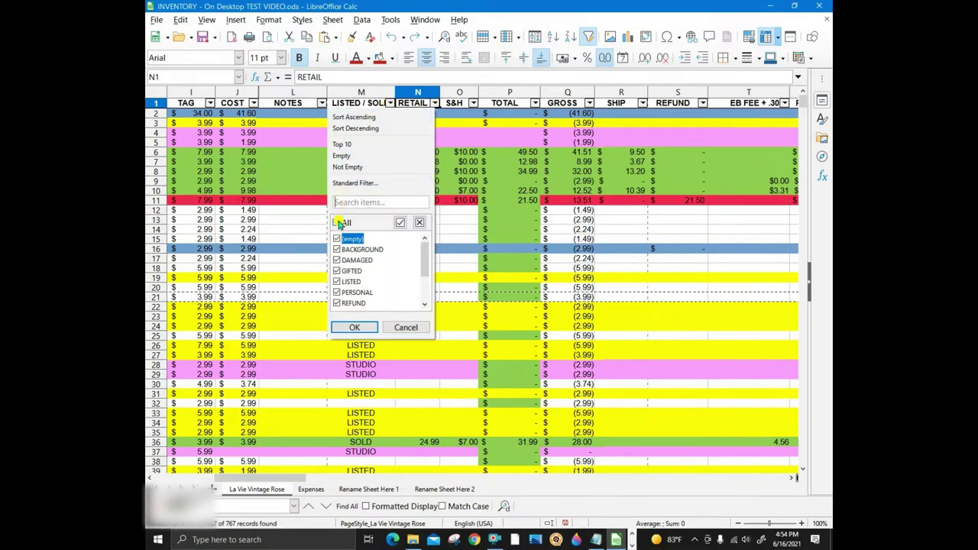
left_click(336, 222)
left_click_drag(425, 257, 425, 282)
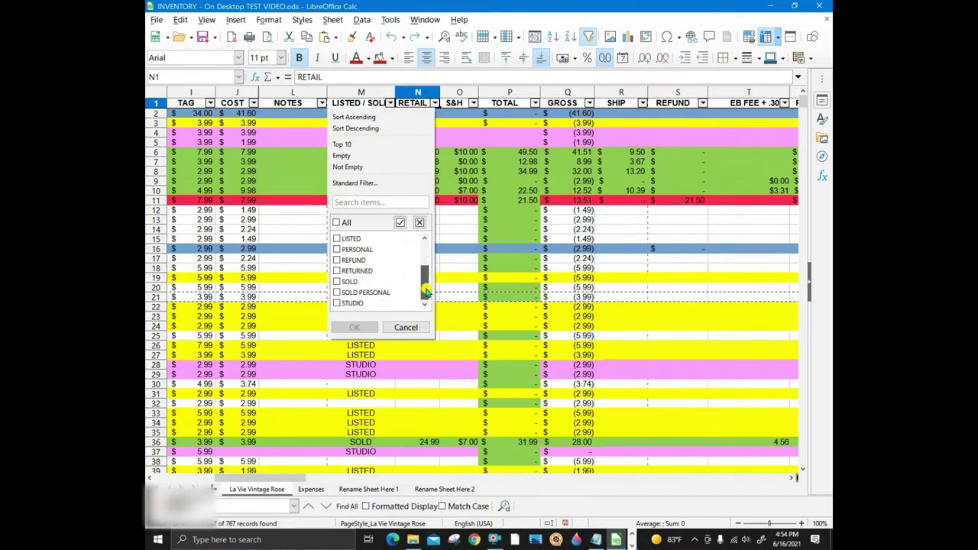
left_click(339, 283)
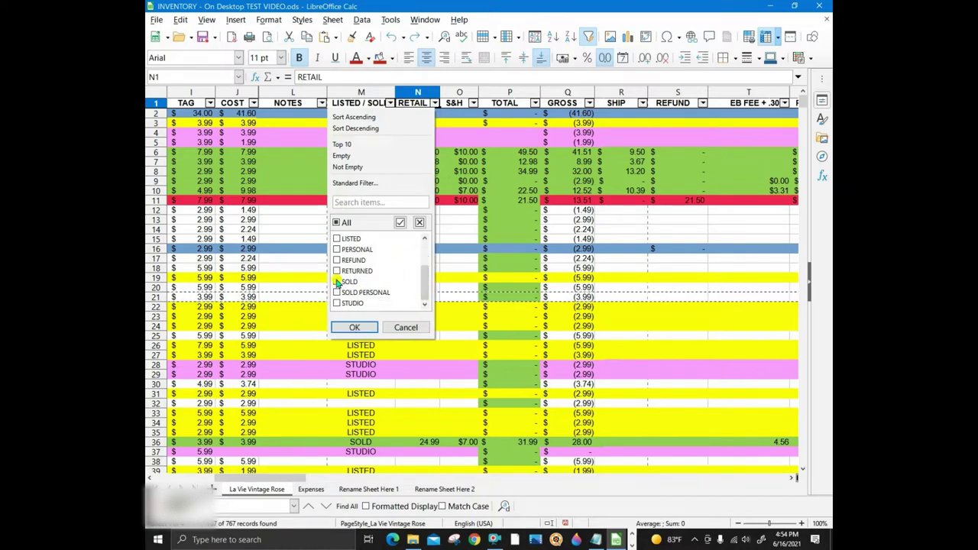
left_click(341, 326)
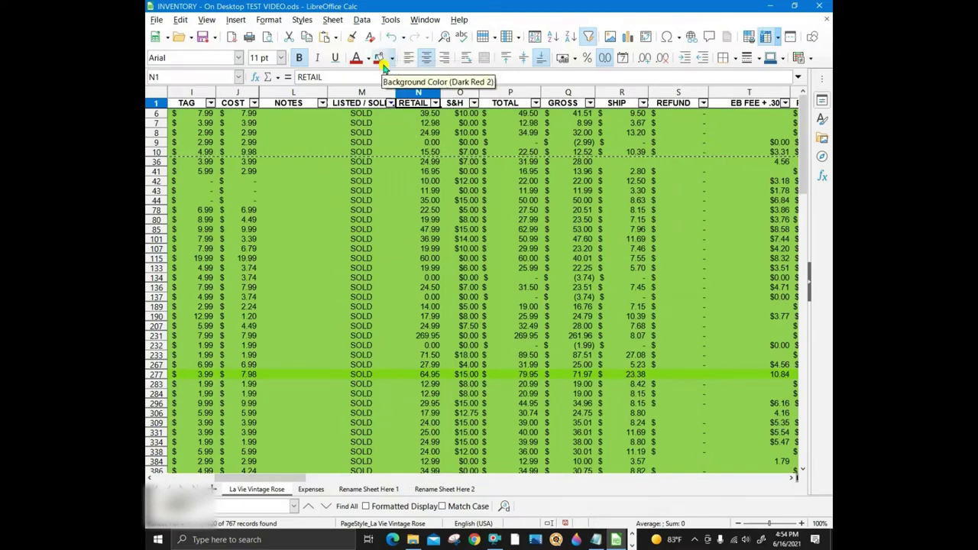
Review the LISTED / SOLD filter choices, cancel the changes, and undo the SOLD filter.
left_click(390, 104)
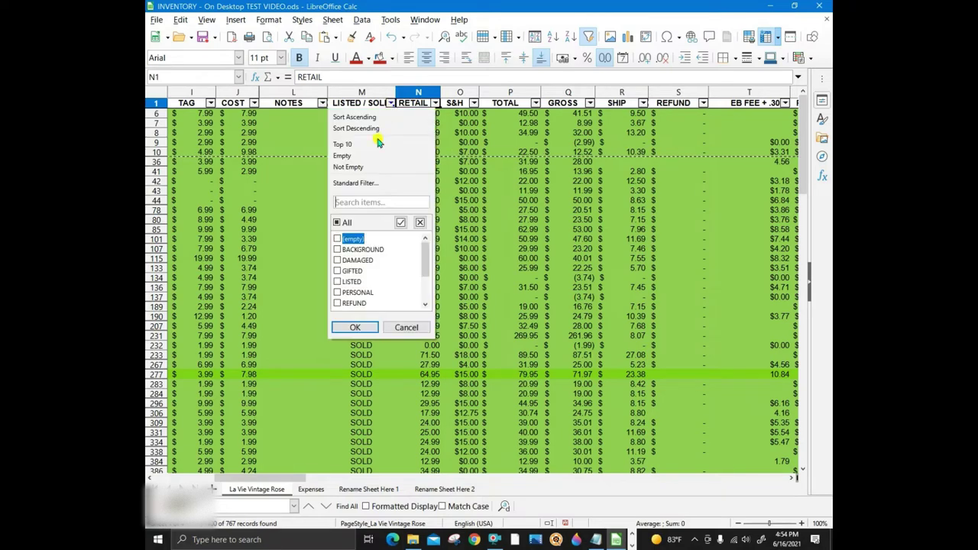
left_click(336, 222)
left_click_drag(426, 256, 426, 305)
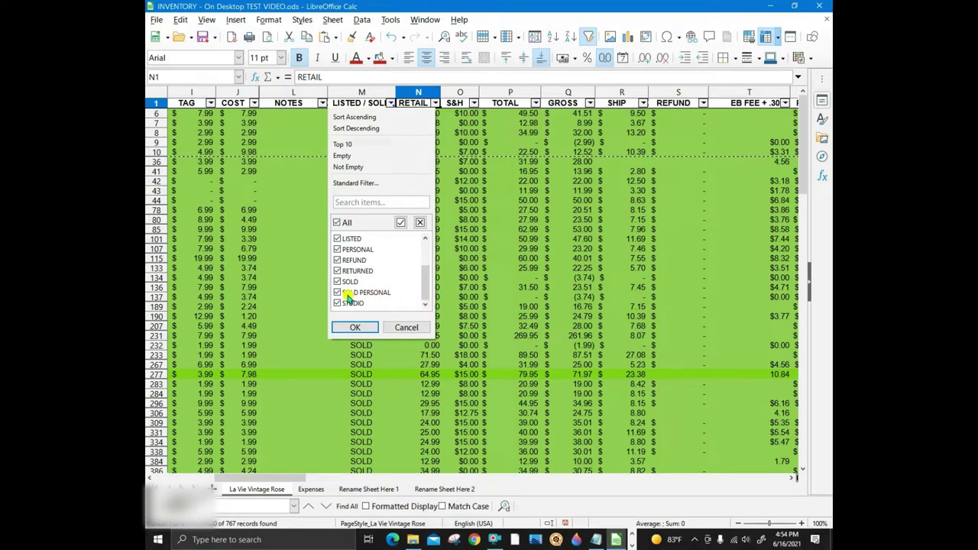
left_click(398, 329)
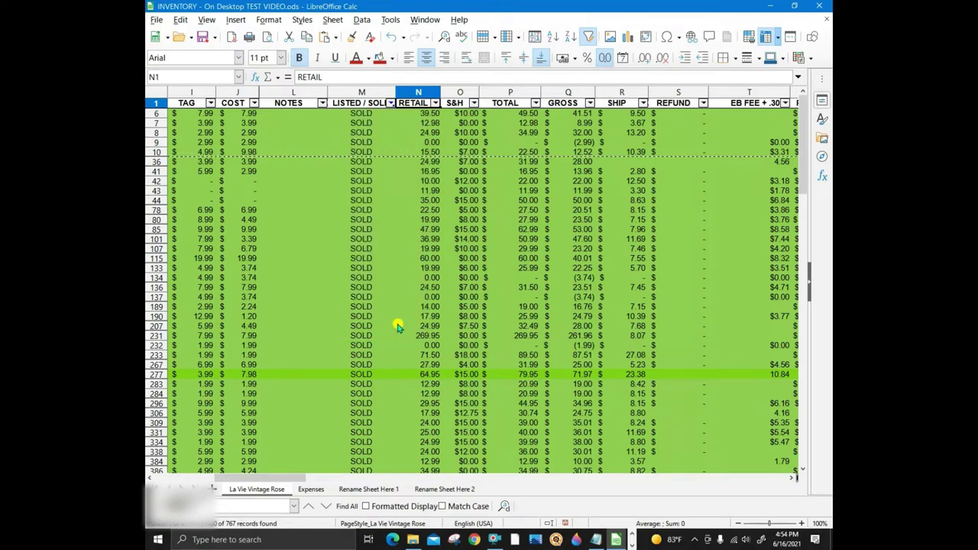
left_click(392, 36)
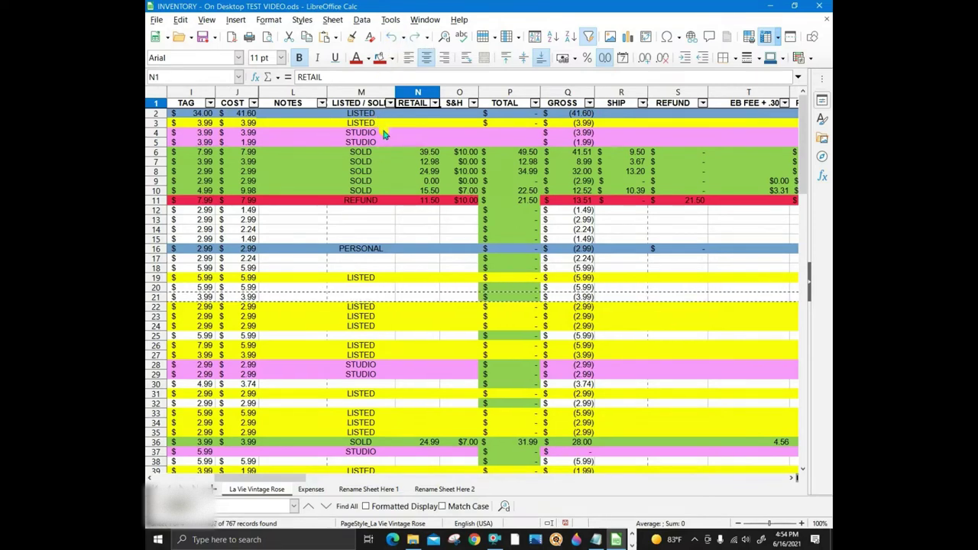
Examine the TOTAL and GROSS columns, including the GROSS formula in row 13.
left_click(498, 93)
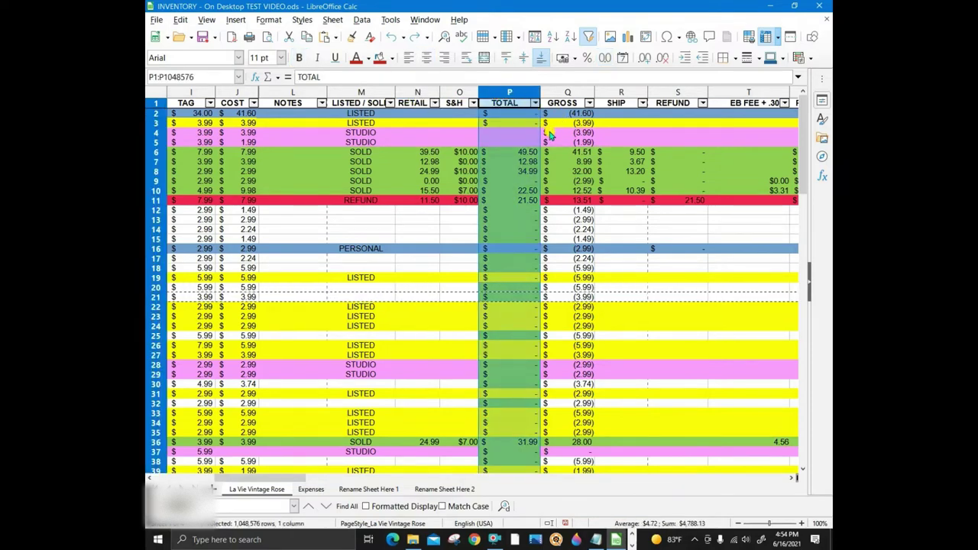
key("Right")
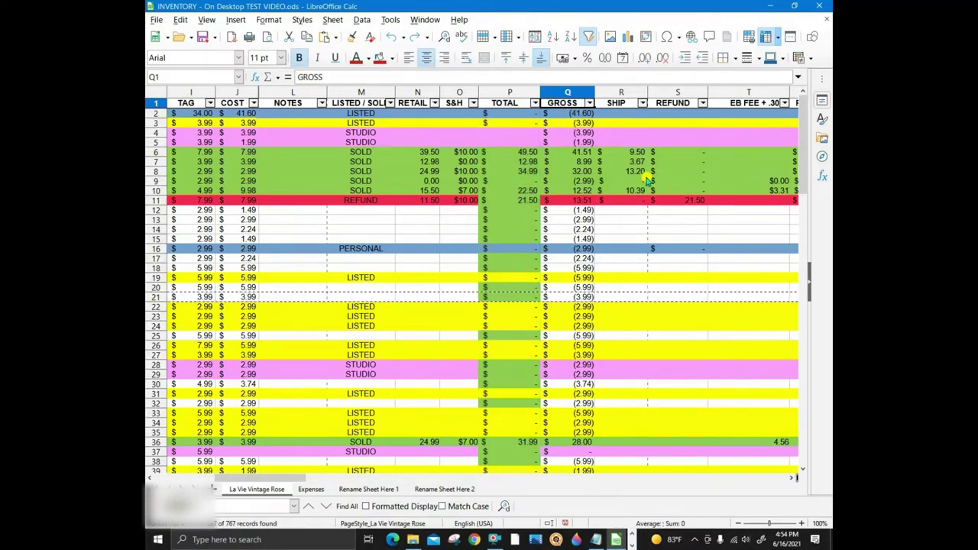
left_click(575, 220)
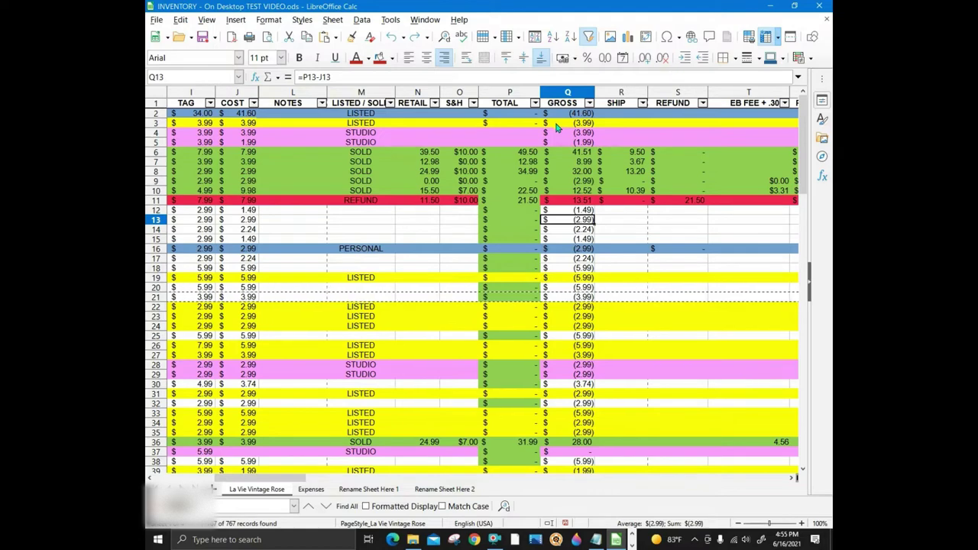
Examine the SHIP and EB FEE + .30 headers and the fee, payout, profit and tax columns beyond them.
left_click(617, 103)
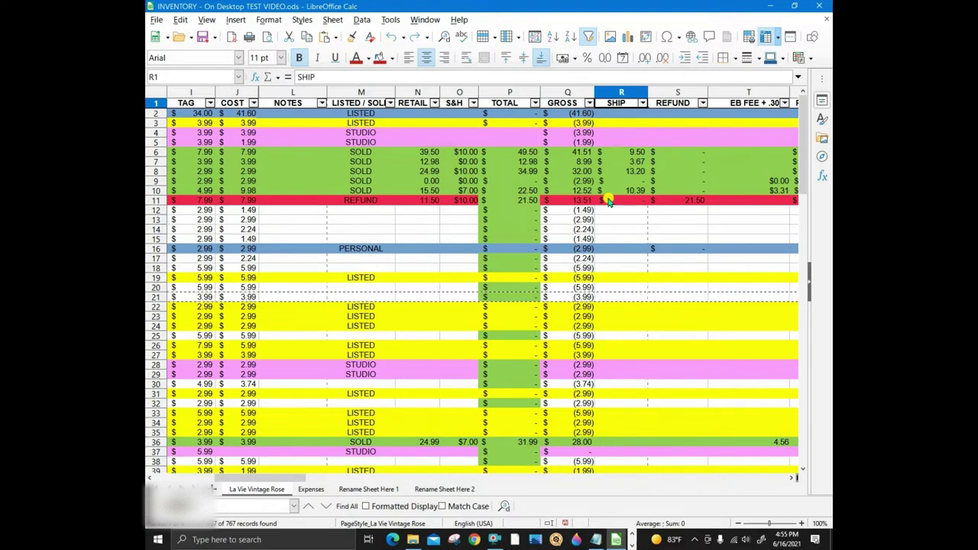
left_click(730, 104)
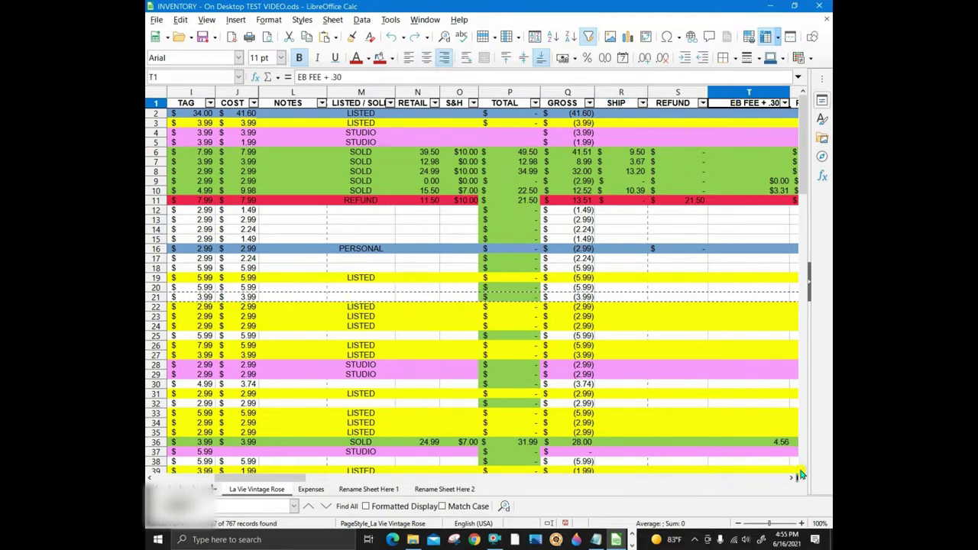
scroll(792, 477, "right", 6)
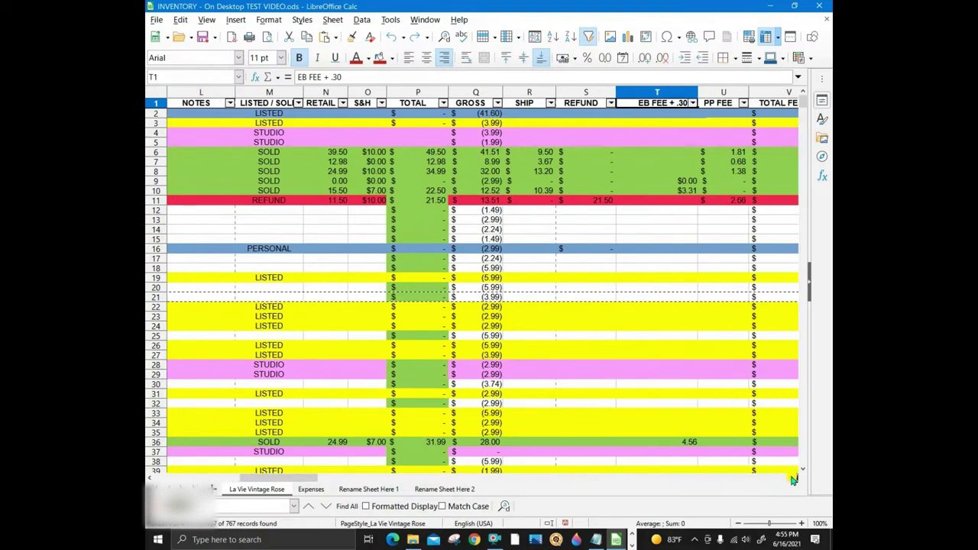
scroll(792, 477, "right", 4)
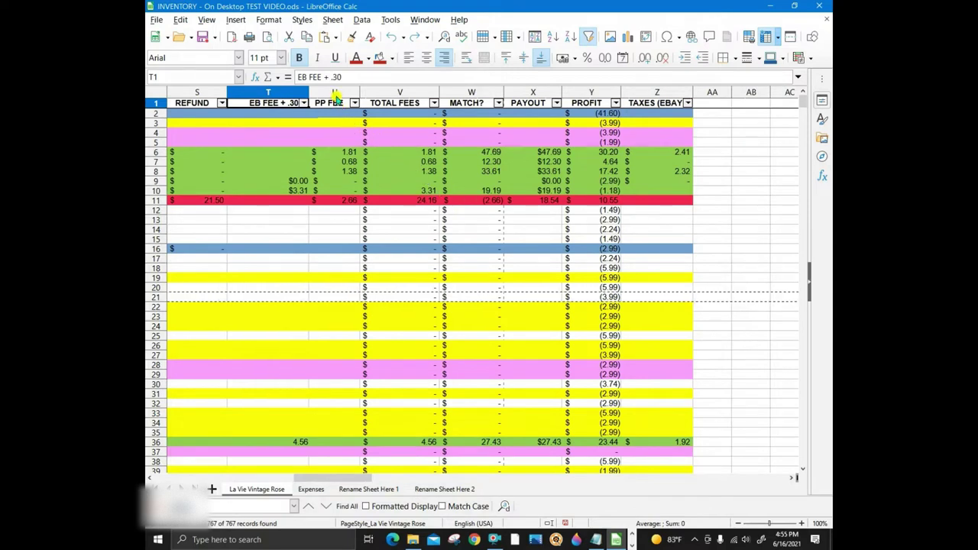
Examine the PP FEE and TOTAL FEES headers.
left_click(336, 104)
key("ctrl+e")
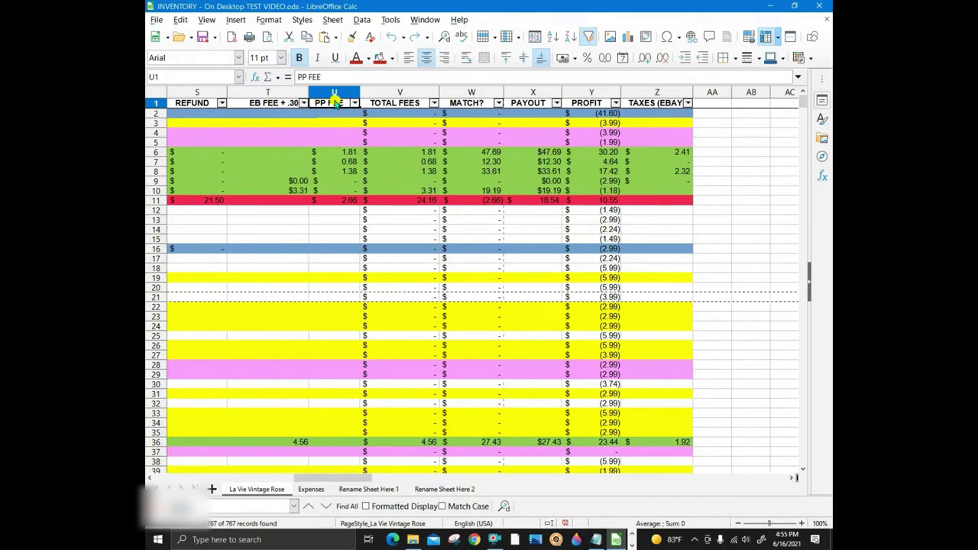
left_click(412, 105)
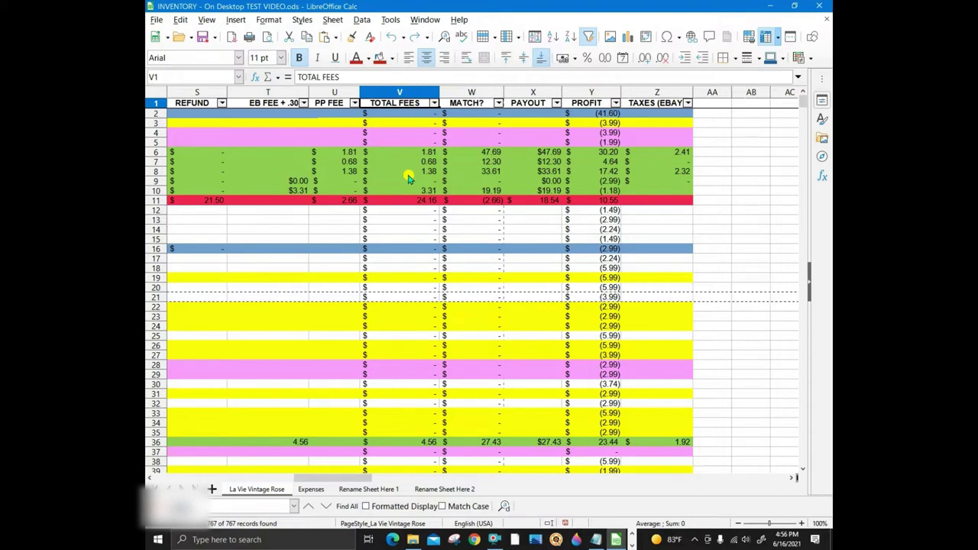
Insert a blank column before MATCH?, widen it, and undo both changes.
left_click(471, 92)
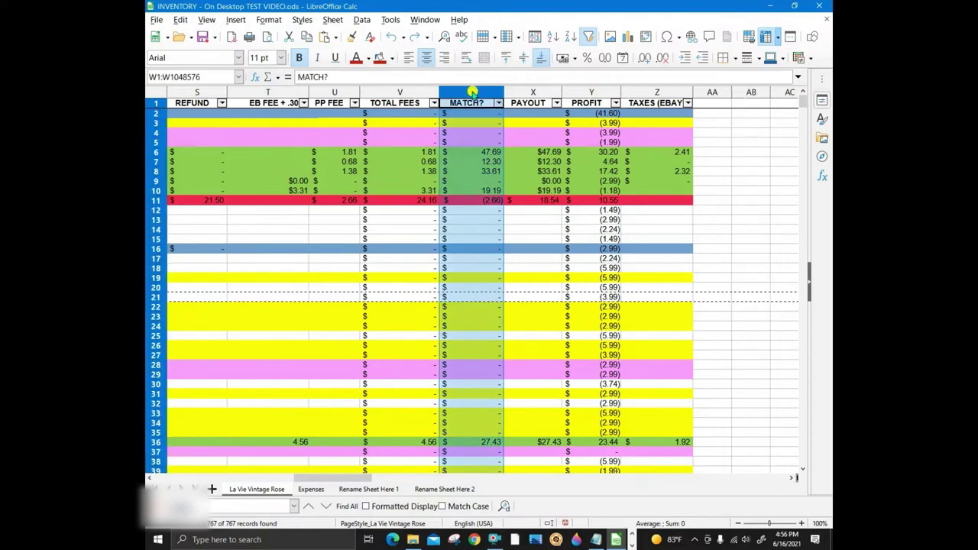
right_click(472, 91)
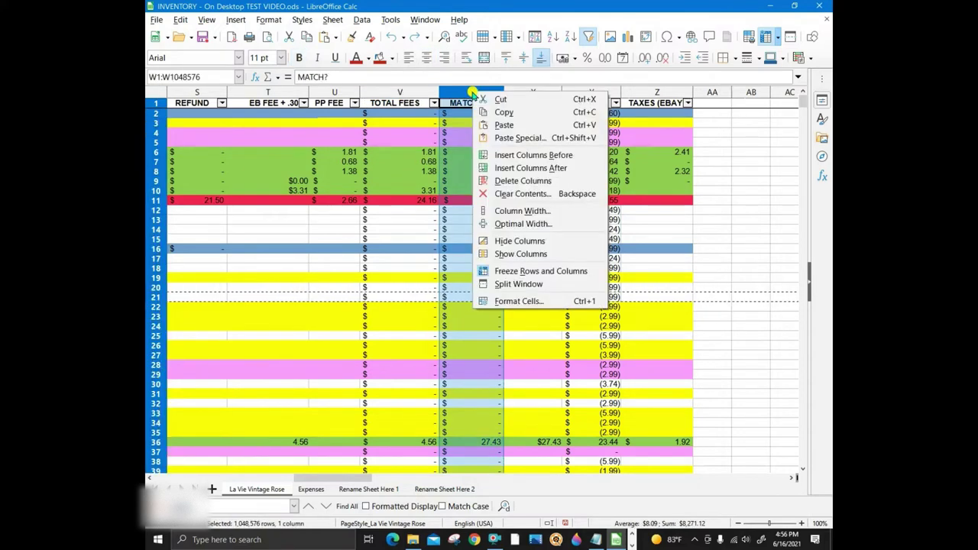
left_click(513, 154)
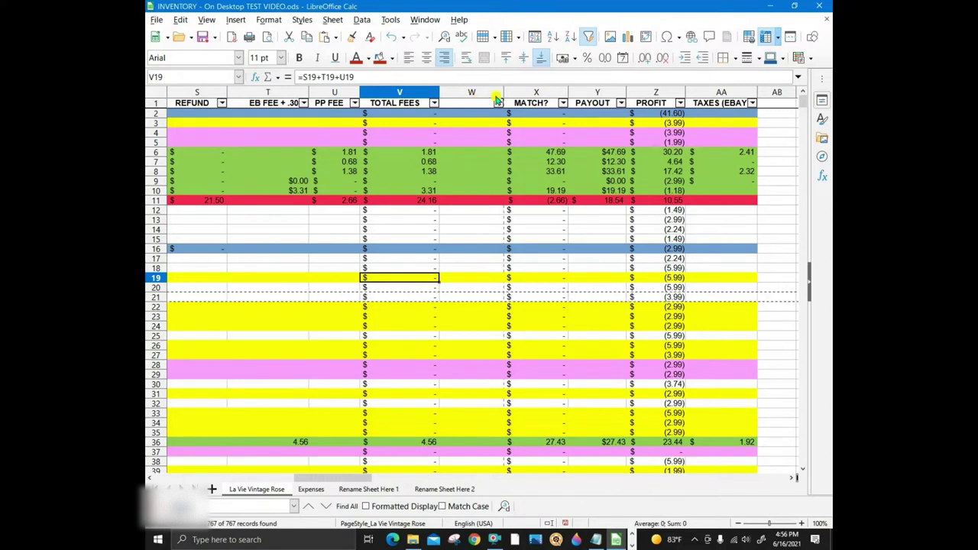
left_click_drag(503, 90, 570, 92)
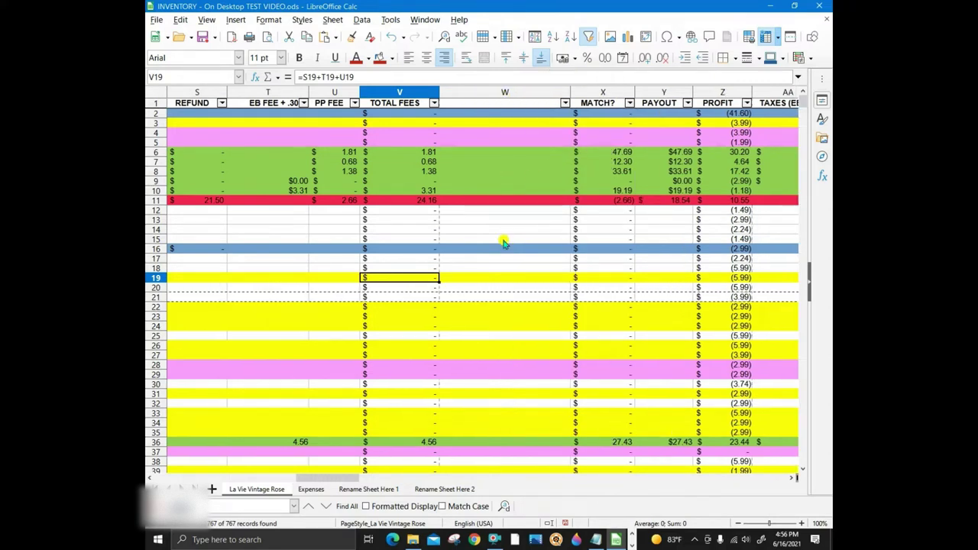
left_click(391, 40)
left_click(391, 38)
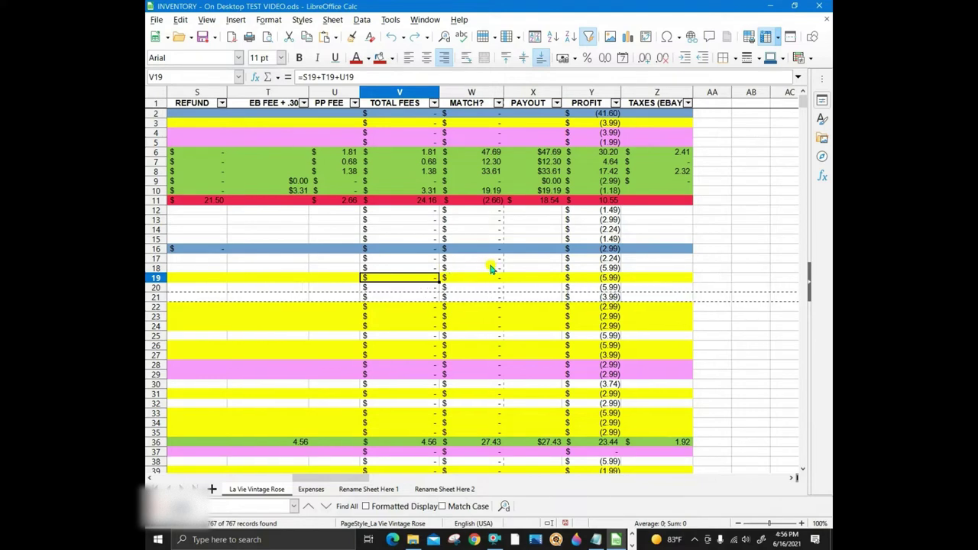
Examine the MATCH?, PAYOUT and PROFIT columns, including the MATCH? formula in row 8 and the PROFIT formula in row 12.
left_click(468, 105)
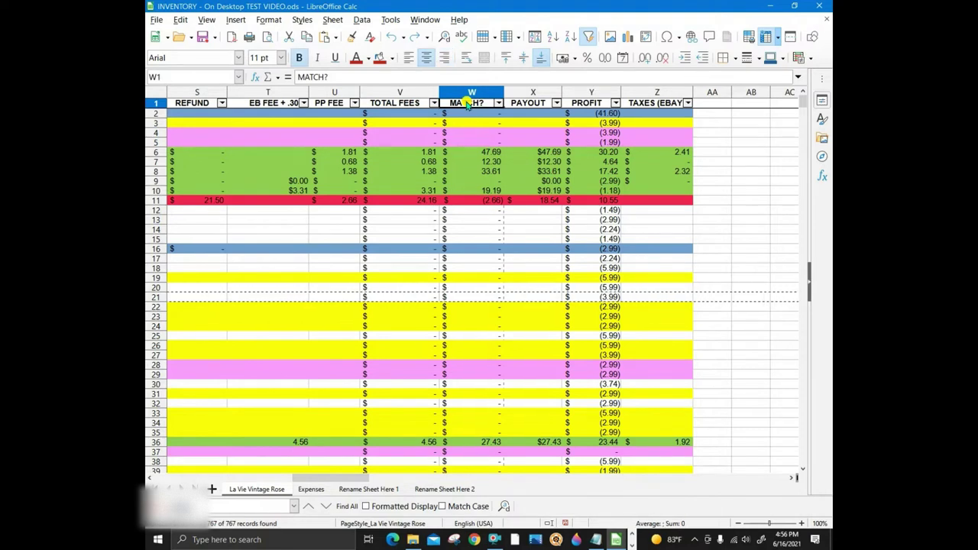
left_click(532, 104)
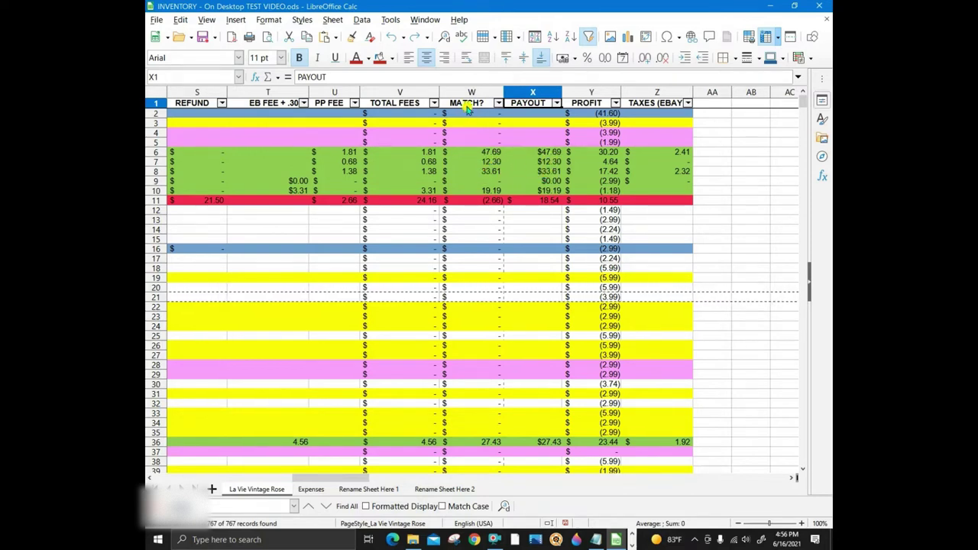
left_click_drag(467, 108, 530, 103)
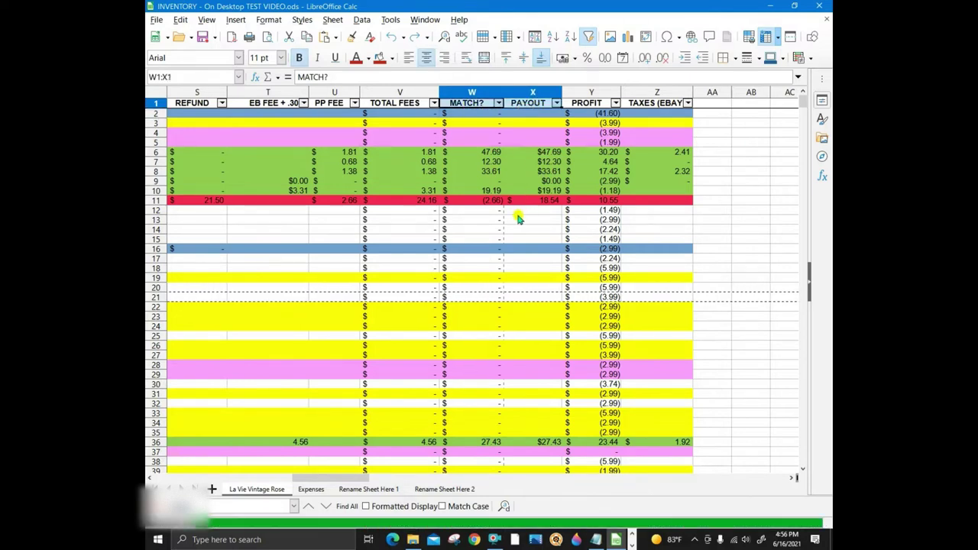
left_click(477, 174)
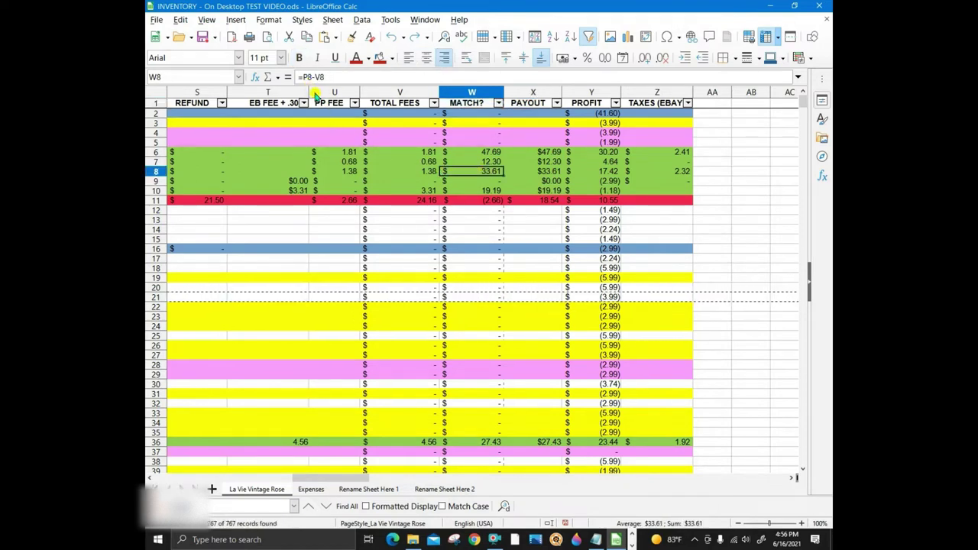
left_click(555, 174)
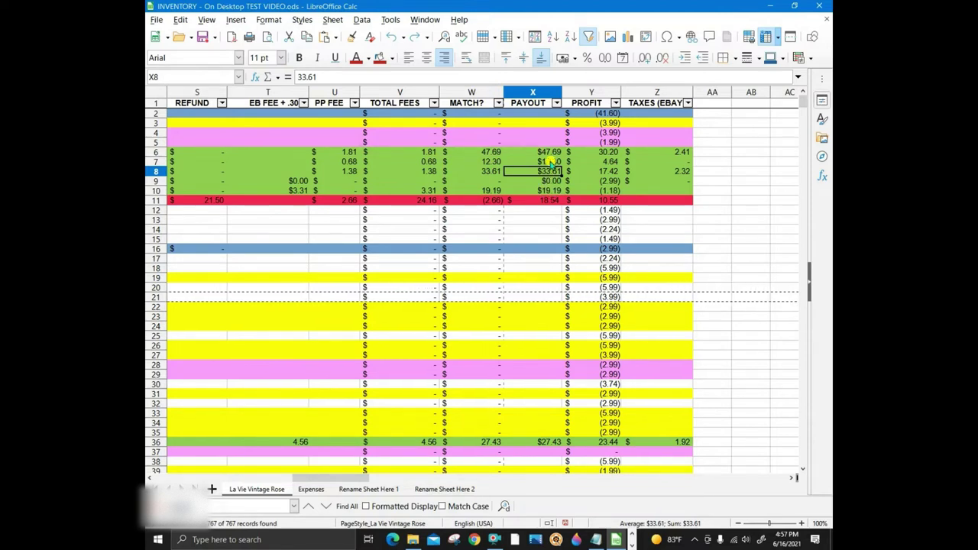
left_click(534, 109)
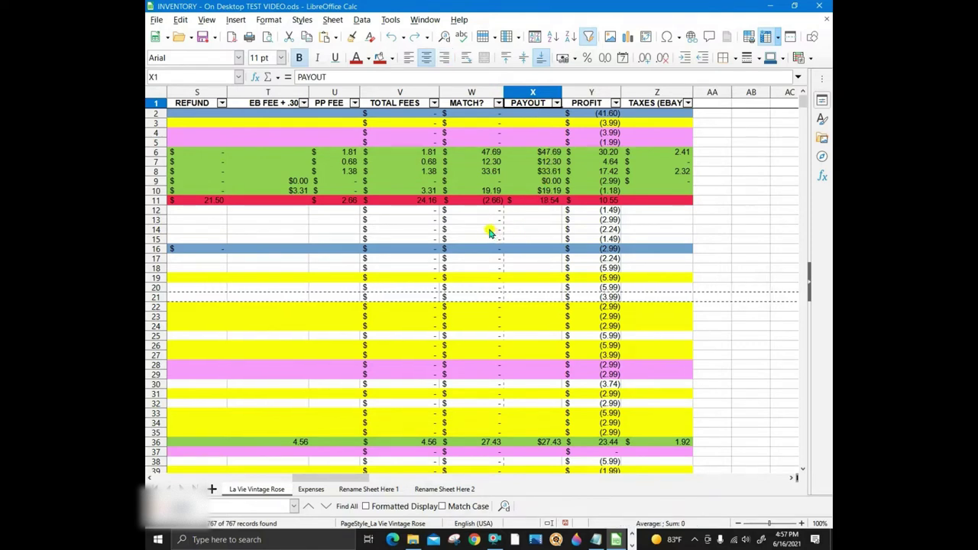
left_click(482, 171)
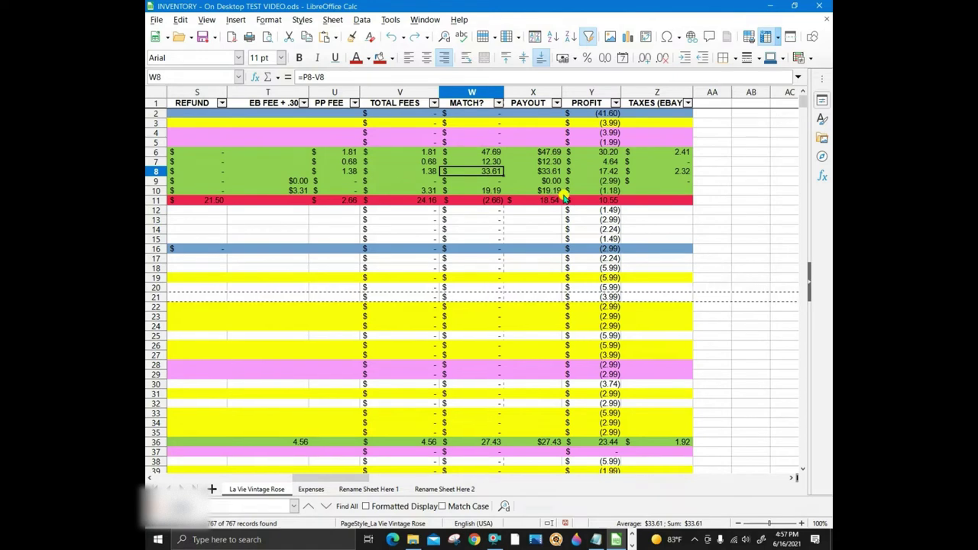
left_click(590, 213)
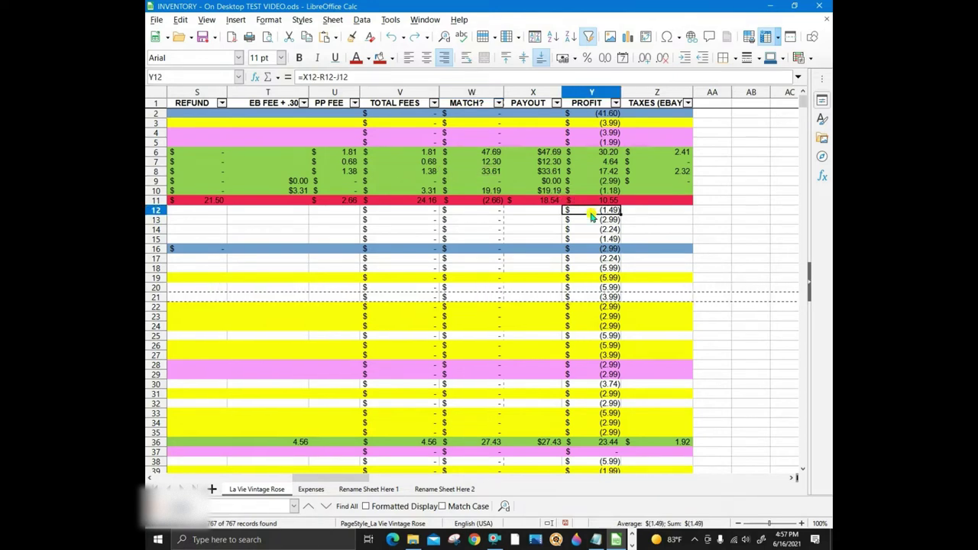
left_click_drag(590, 217, 591, 240)
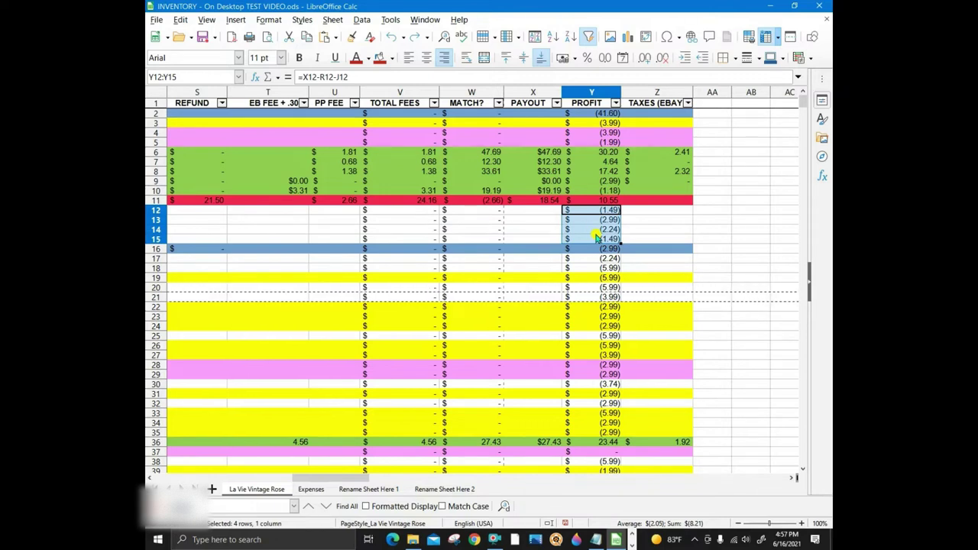
Undo the recent filter actions until all inventory rows are listed, and select the TAXES (EBAY) header.
left_click(392, 39)
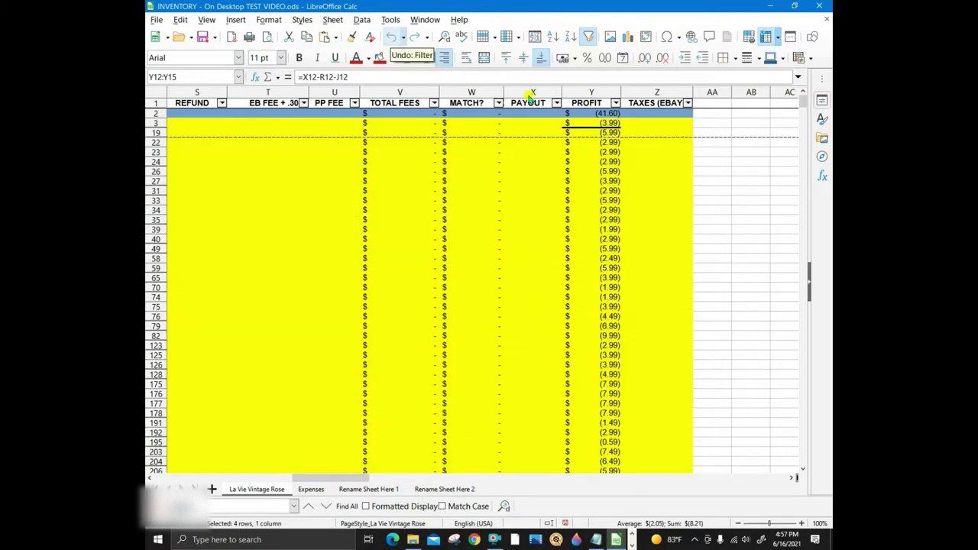
left_click(594, 104)
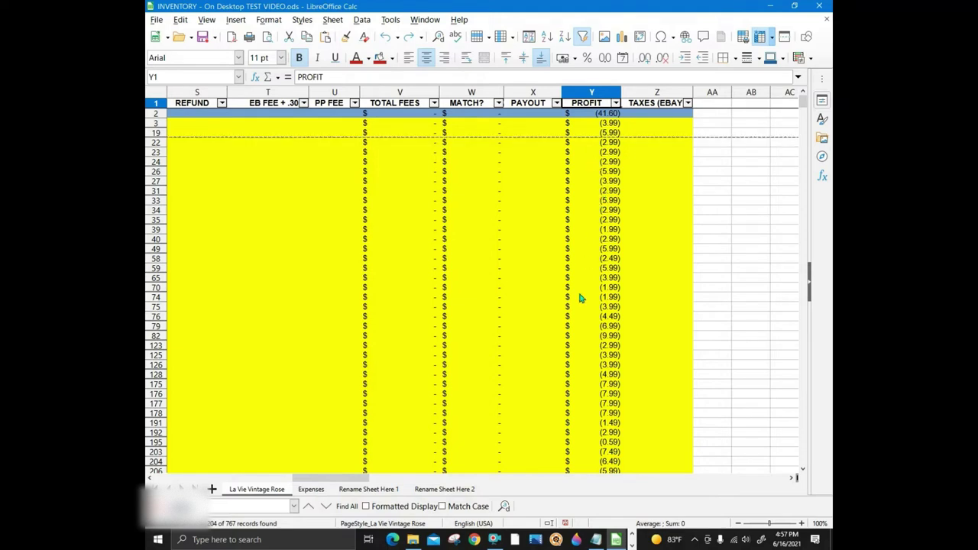
left_click(382, 44)
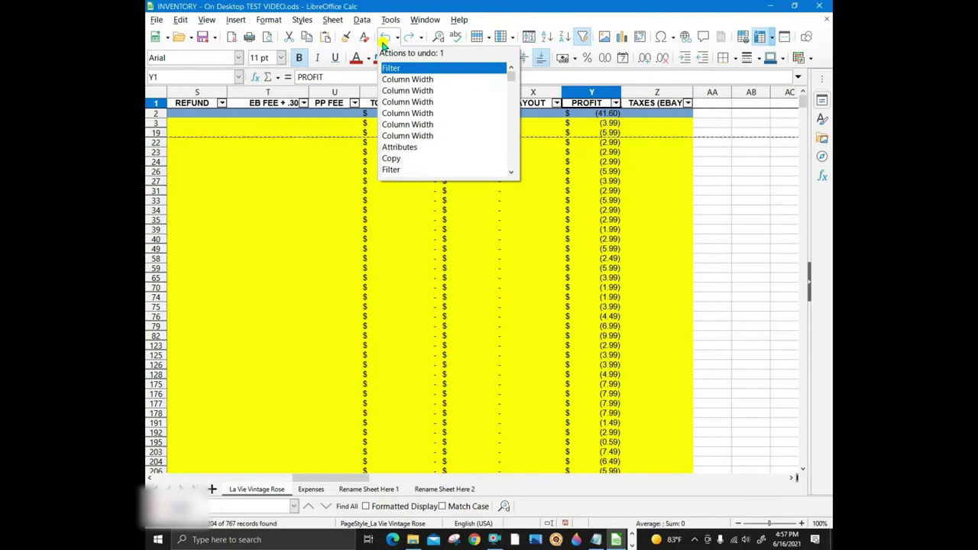
left_click(399, 42)
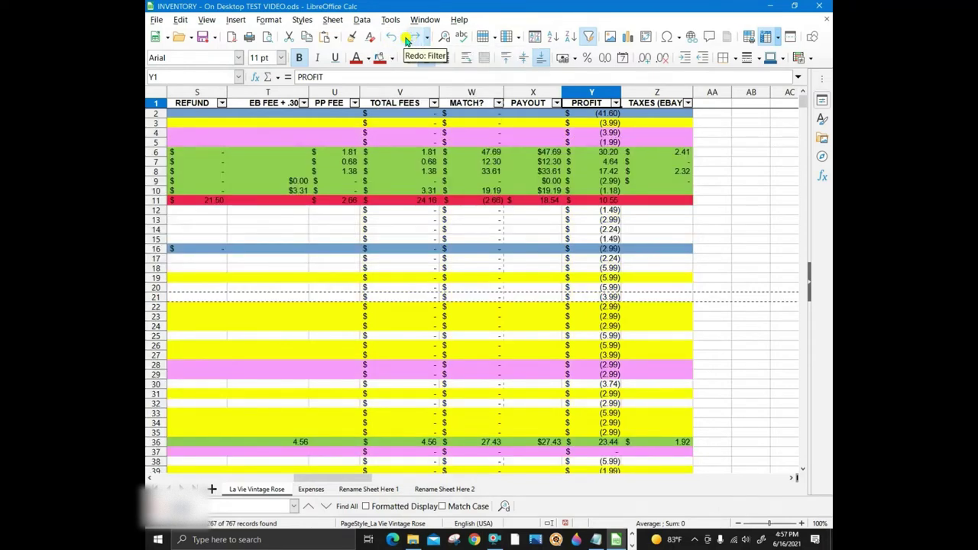
left_click(650, 104)
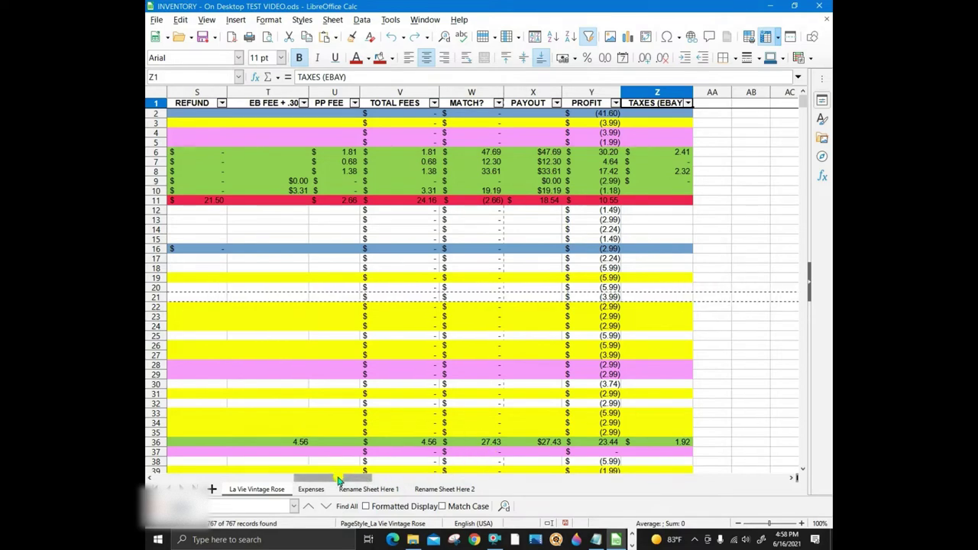
Filter the LISTED / SOLD column so that only SOLD rows remain.
left_click_drag(339, 480, 280, 480)
left_click(342, 103)
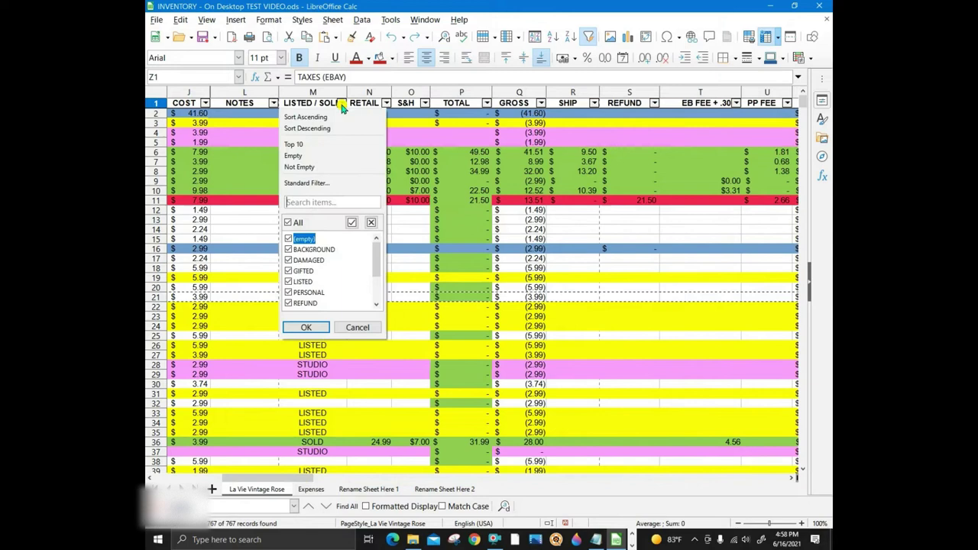
left_click(288, 221)
left_click_drag(375, 260, 367, 301)
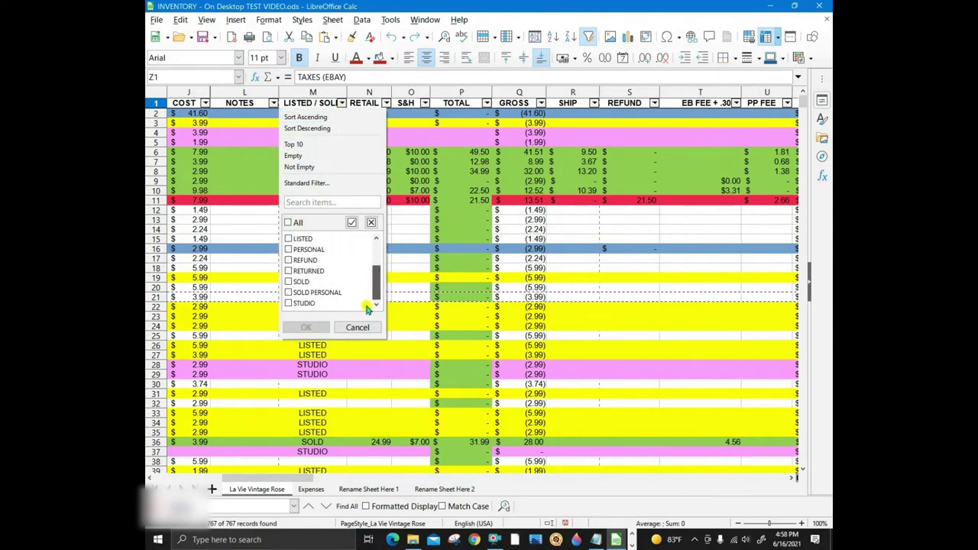
left_click(288, 282)
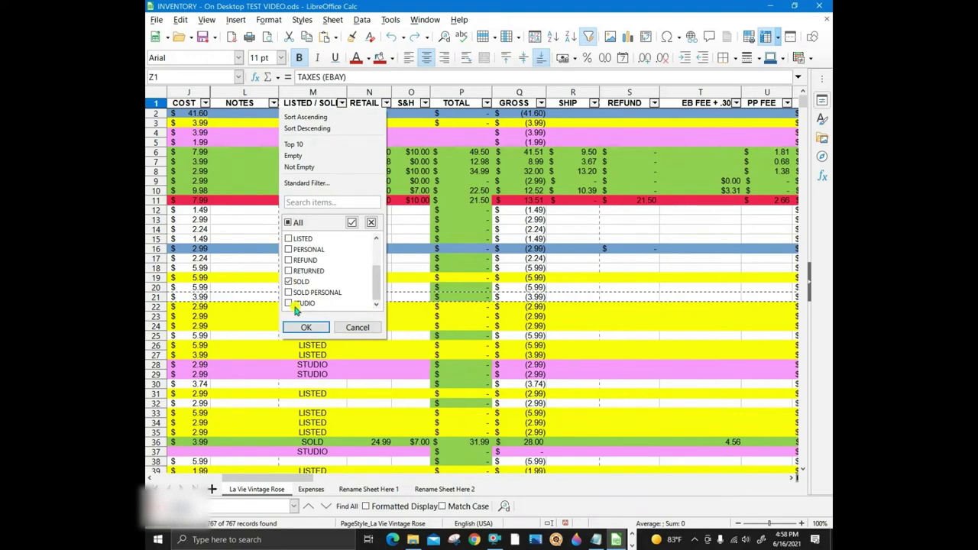
left_click(305, 327)
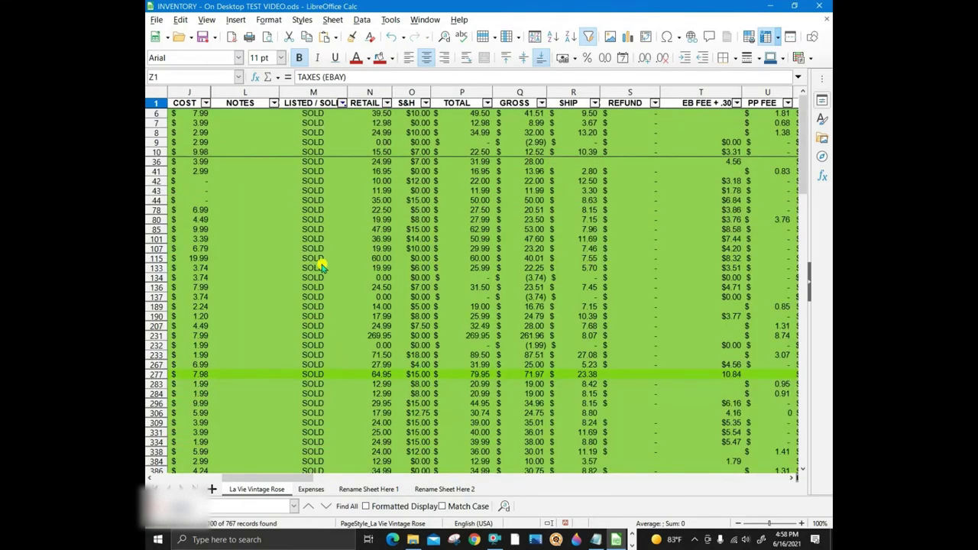
Switch the LISTED / SOLD filter to show only LISTED rows, and undo the filter changes.
left_click(341, 103)
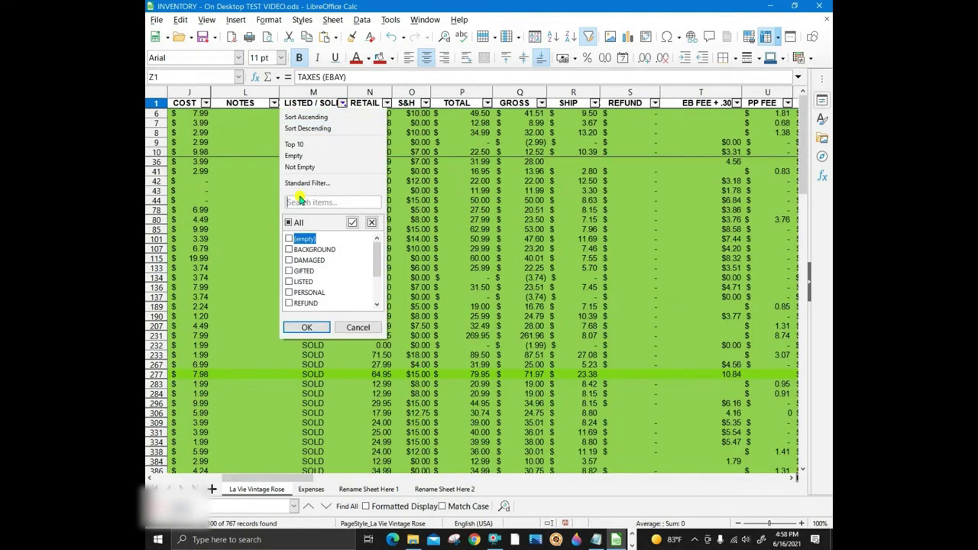
left_click(289, 222)
scroll(306, 260, "down", 2)
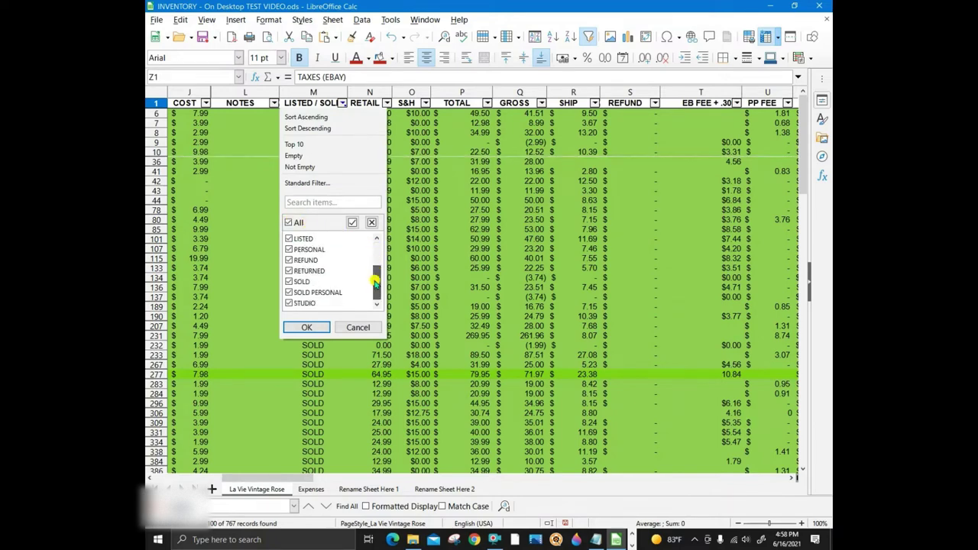
left_click(289, 223)
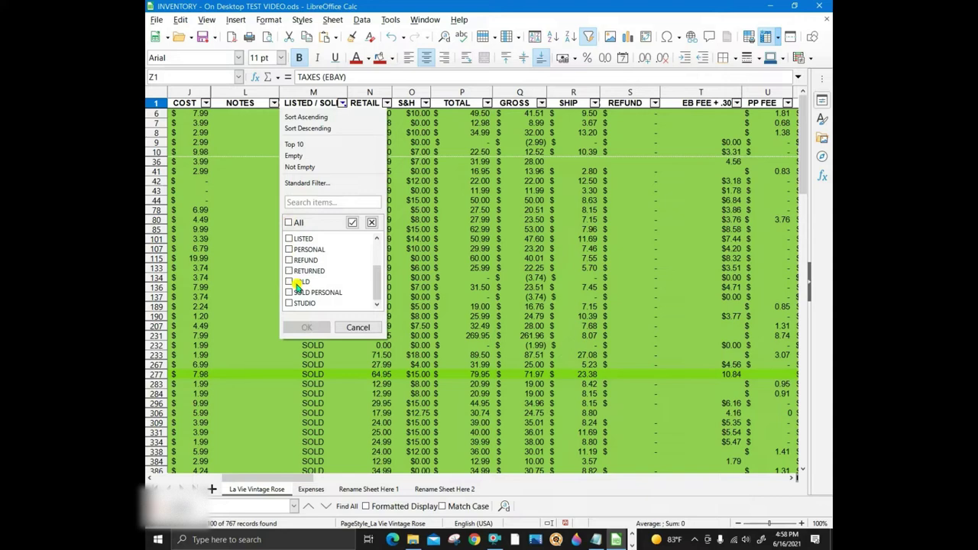
left_click(289, 239)
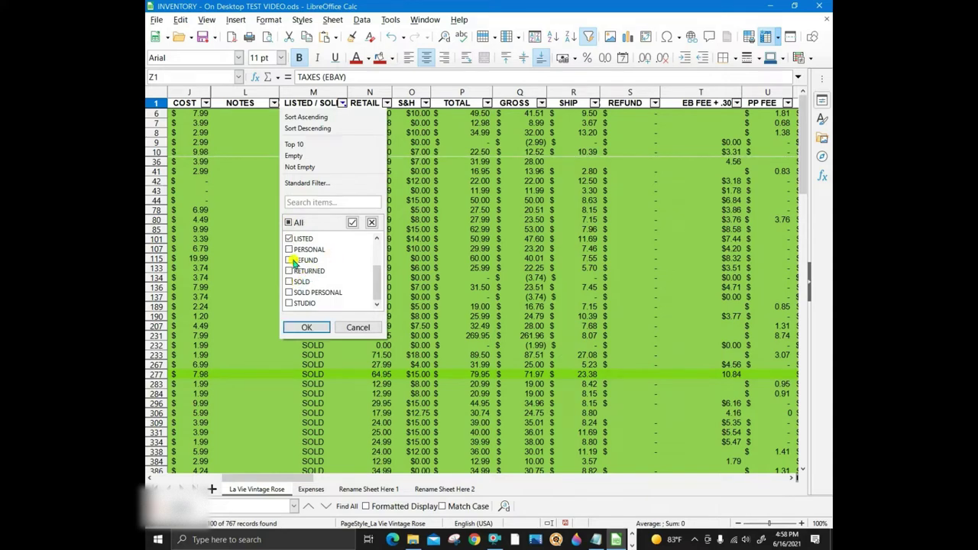
left_click(305, 326)
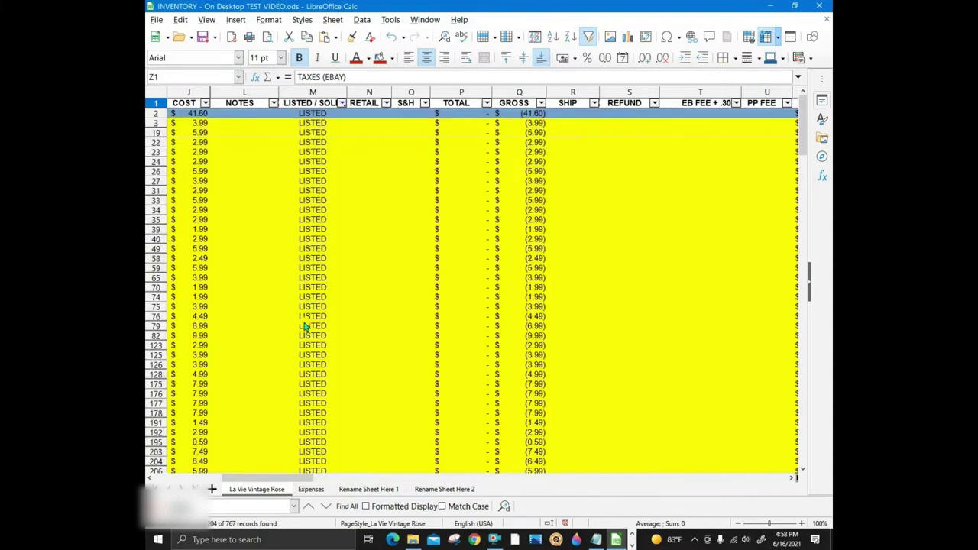
left_click(391, 38)
left_click(390, 38)
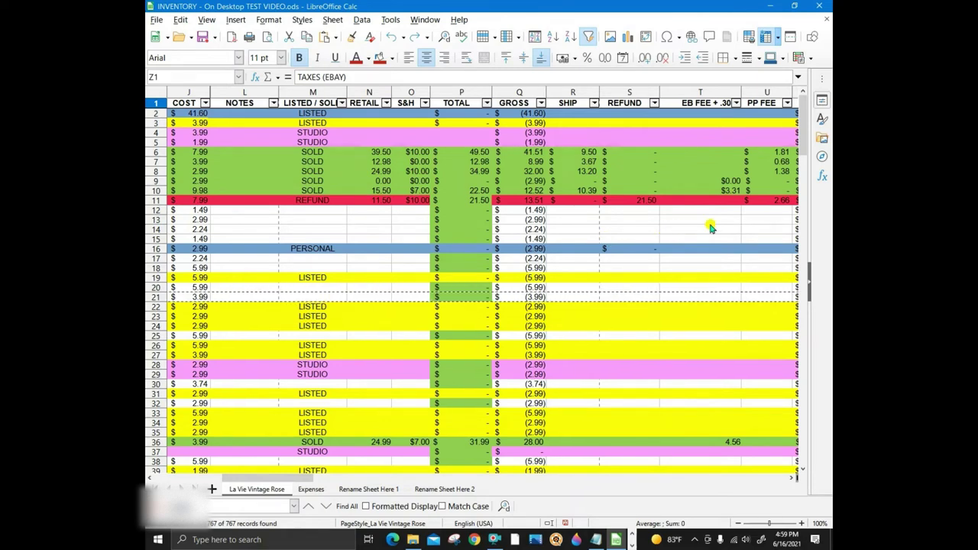
Insert a blank column before EB FEE + .30, and undo the insertion and the remaining LISTED filter.
left_click(701, 92)
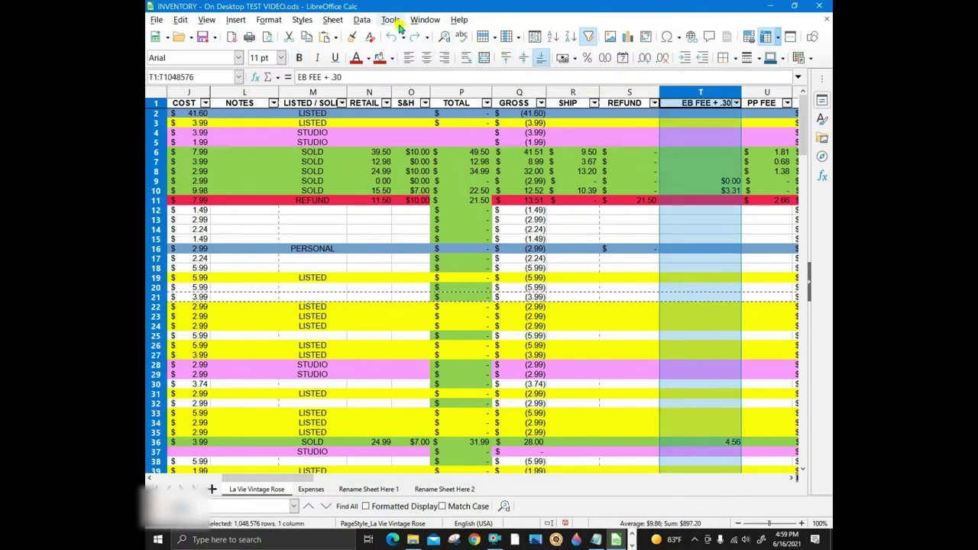
right_click(692, 95)
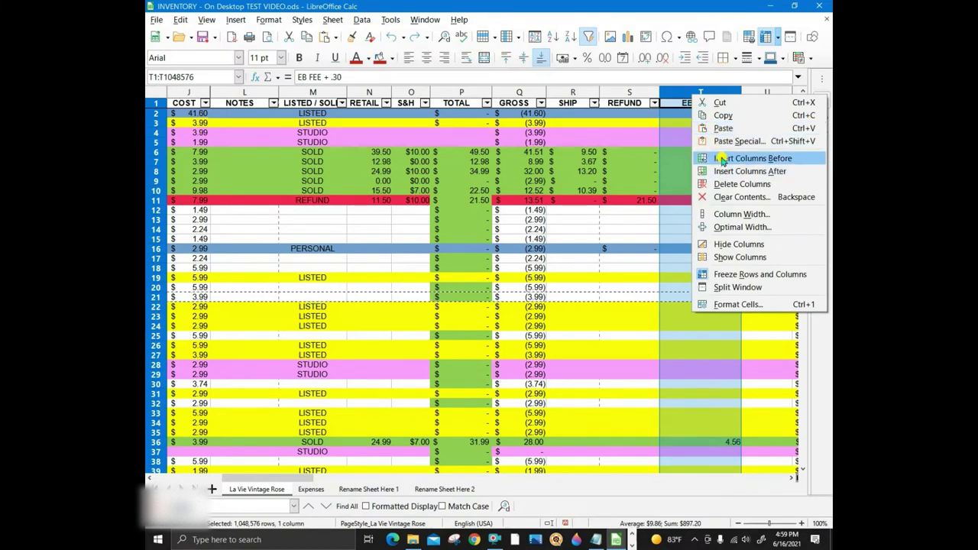
left_click(721, 158)
left_click(619, 258)
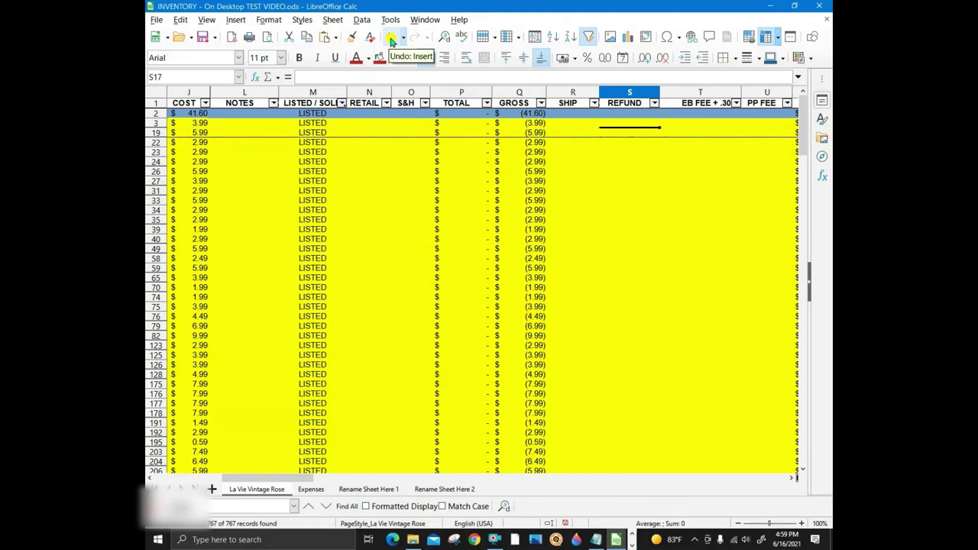
left_click(398, 41)
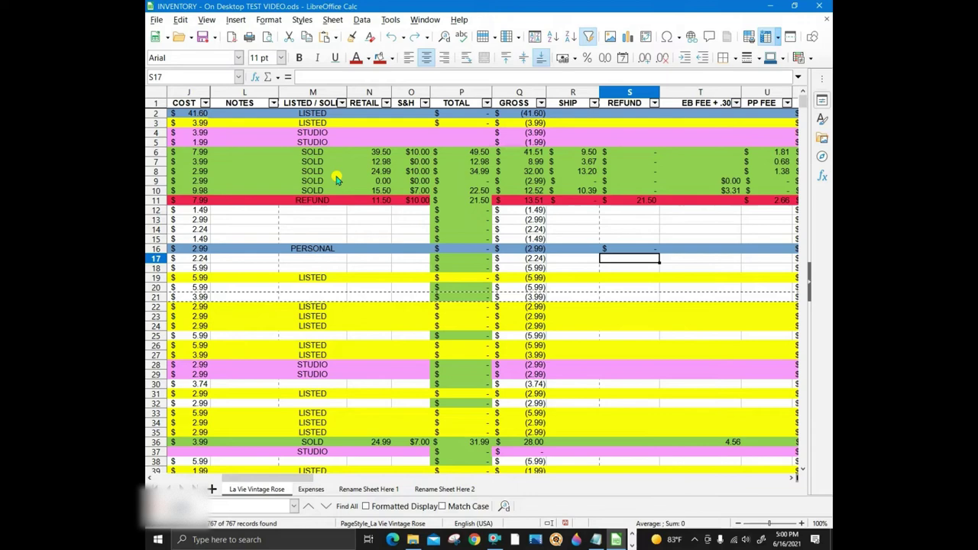
Review the refund, fee, payout, profit and eBay tax columns through all inventory rows down to the totals in row 1045.
left_click_drag(270, 480, 344, 475)
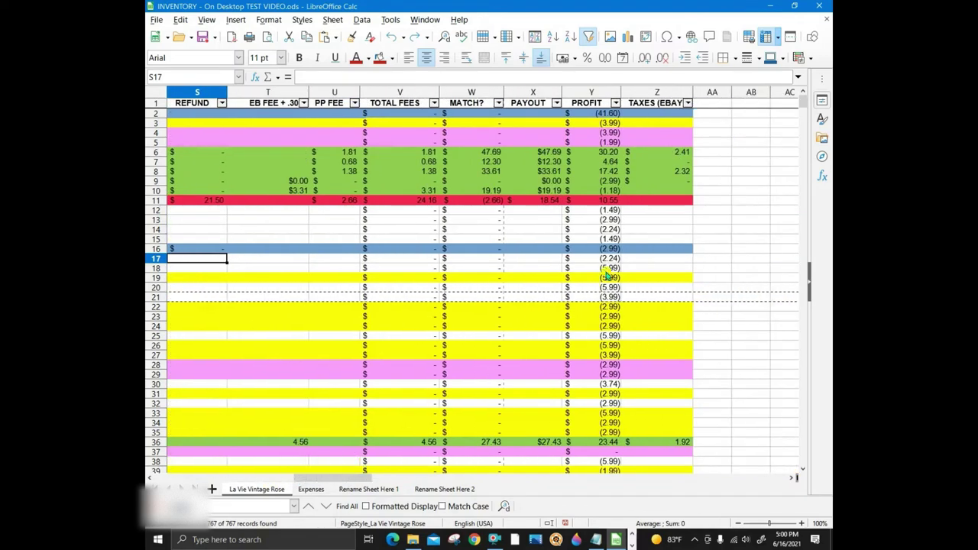
scroll(748, 212, "down", 17)
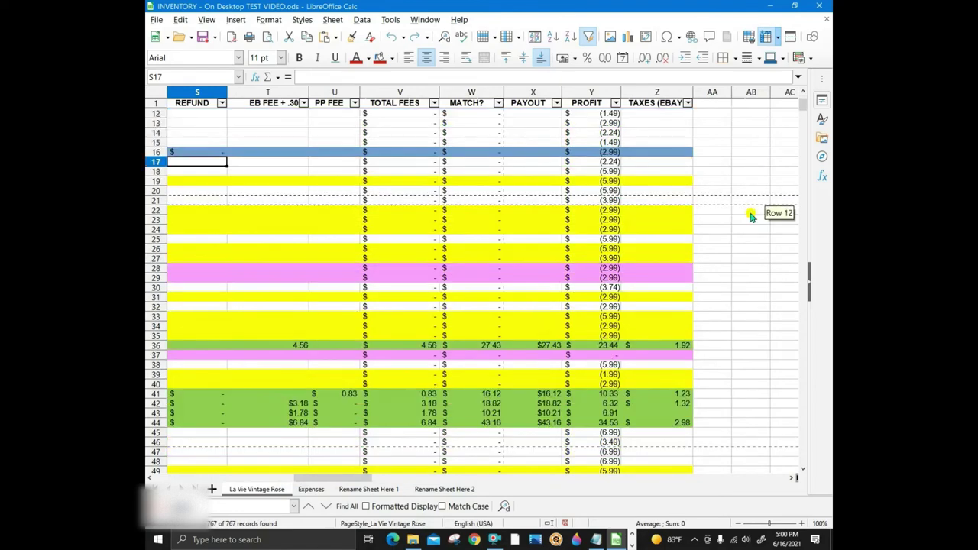
scroll(750, 216, "down", 20)
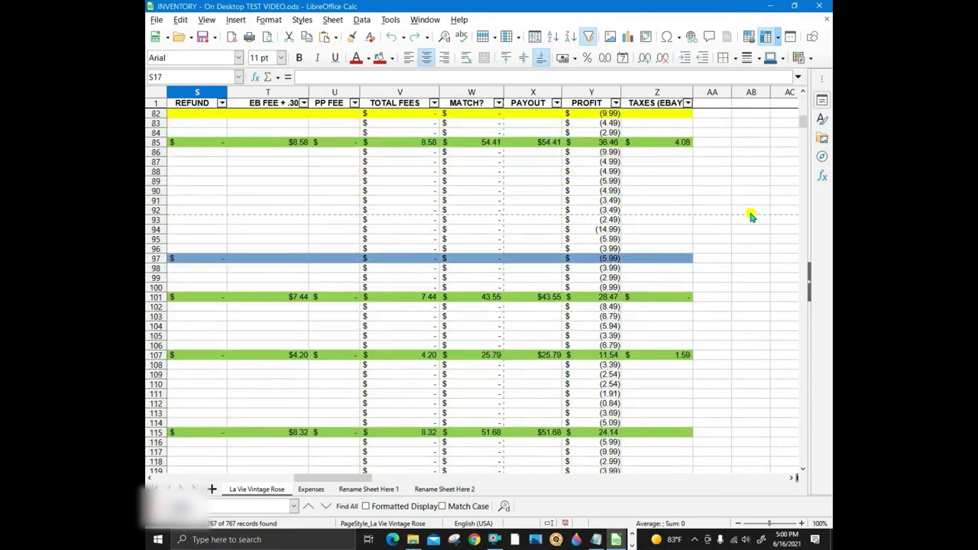
scroll(750, 215, "down", 20)
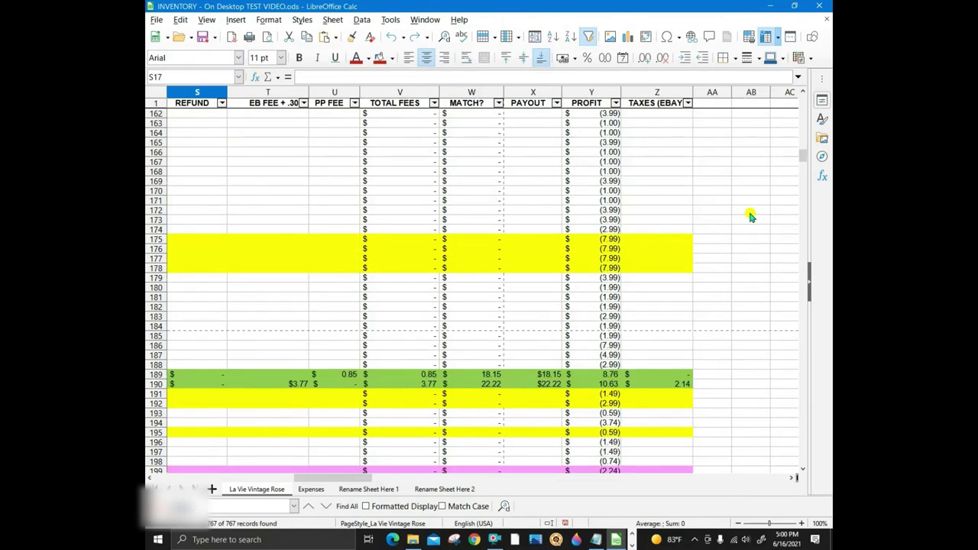
scroll(750, 216, "down", 20)
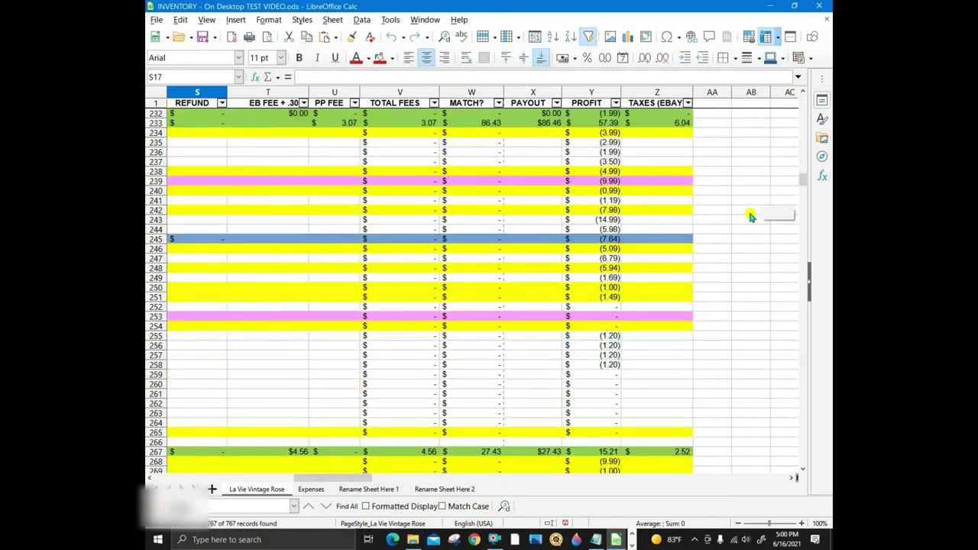
scroll(750, 217, "down", 17)
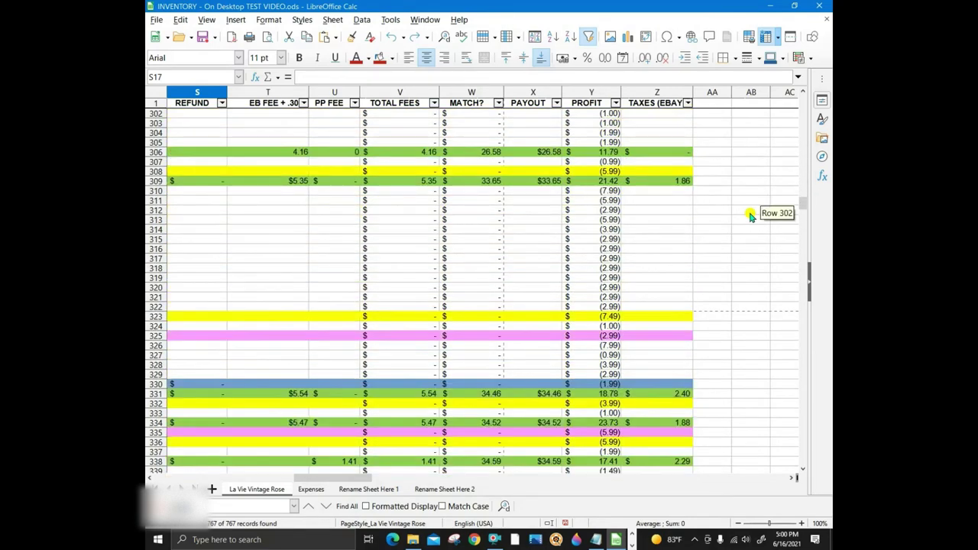
scroll(750, 215, "down", 7)
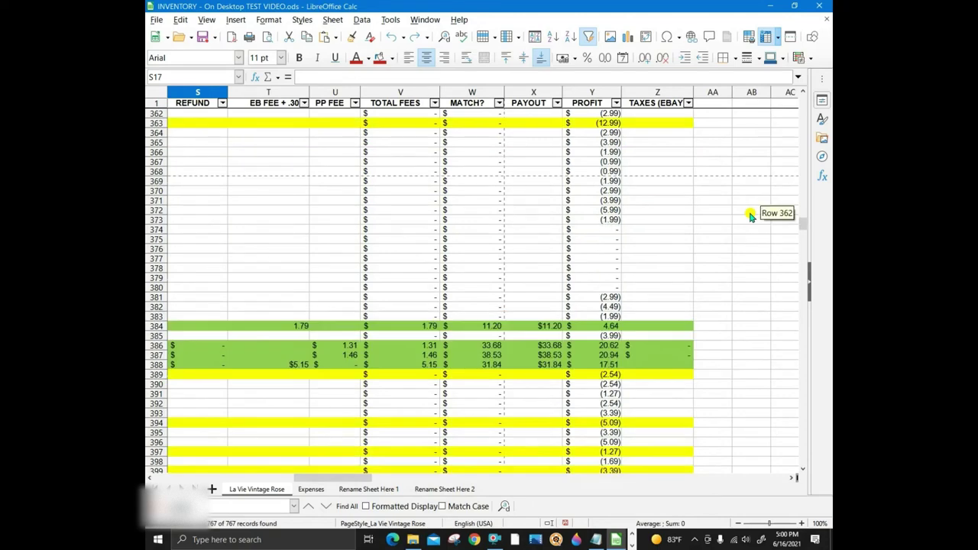
scroll(750, 216, "down", 3)
scroll(750, 216, "down", 7)
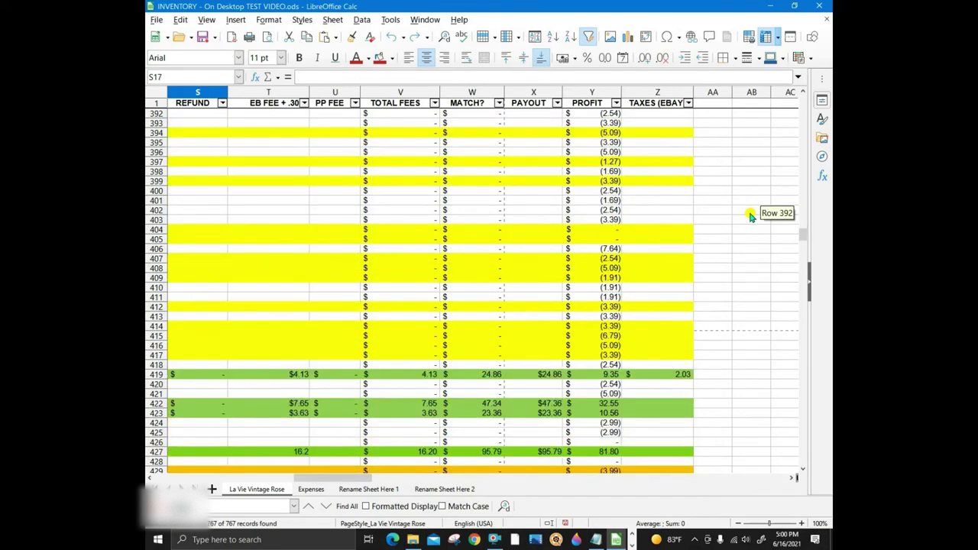
scroll(750, 215, "down", 20)
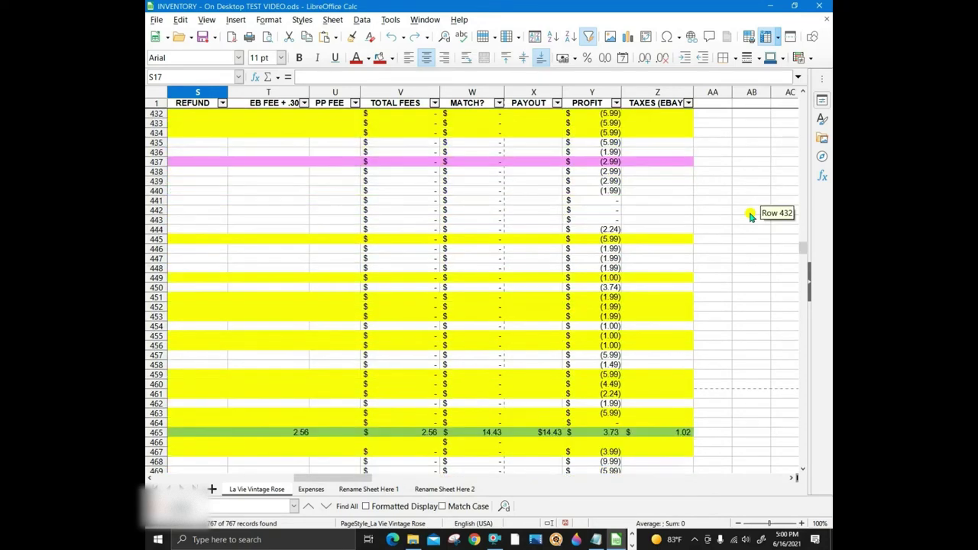
scroll(750, 215, "down", 7)
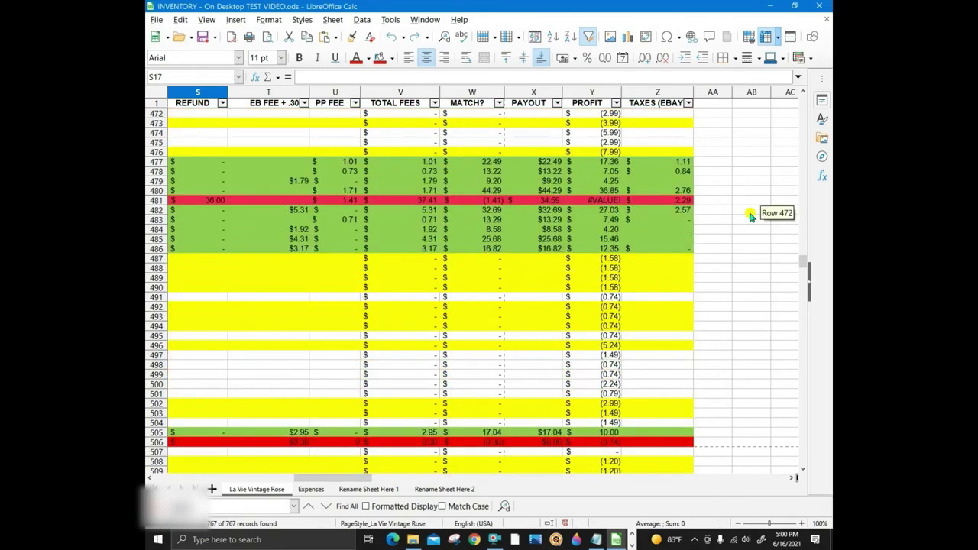
scroll(750, 216, "down", 3)
scroll(750, 215, "down", 7)
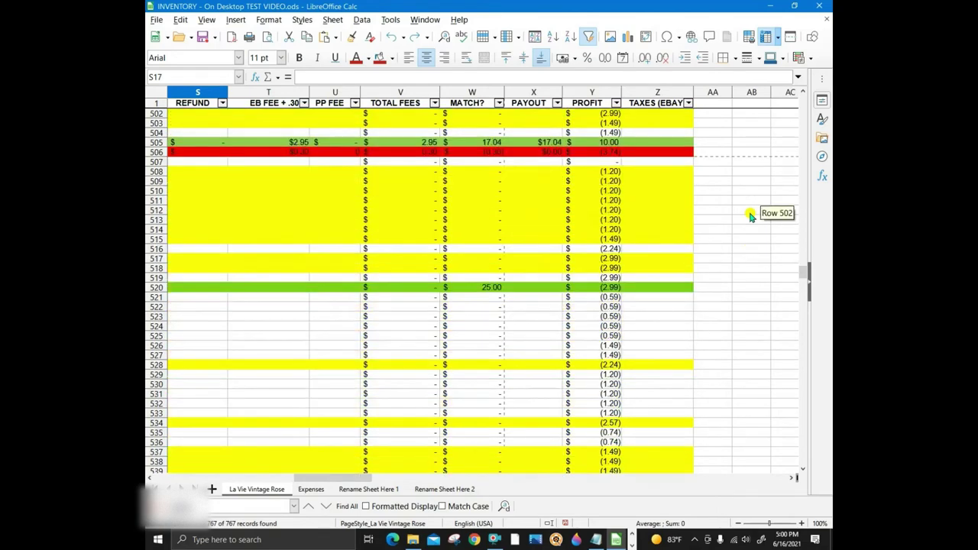
scroll(750, 216, "down", 7)
scroll(750, 216, "down", 7)
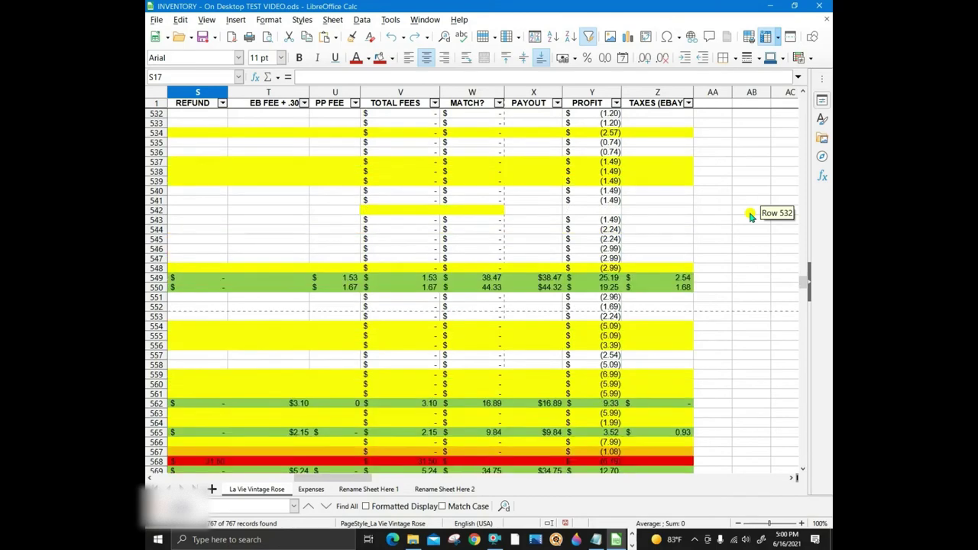
scroll(750, 215, "down", 7)
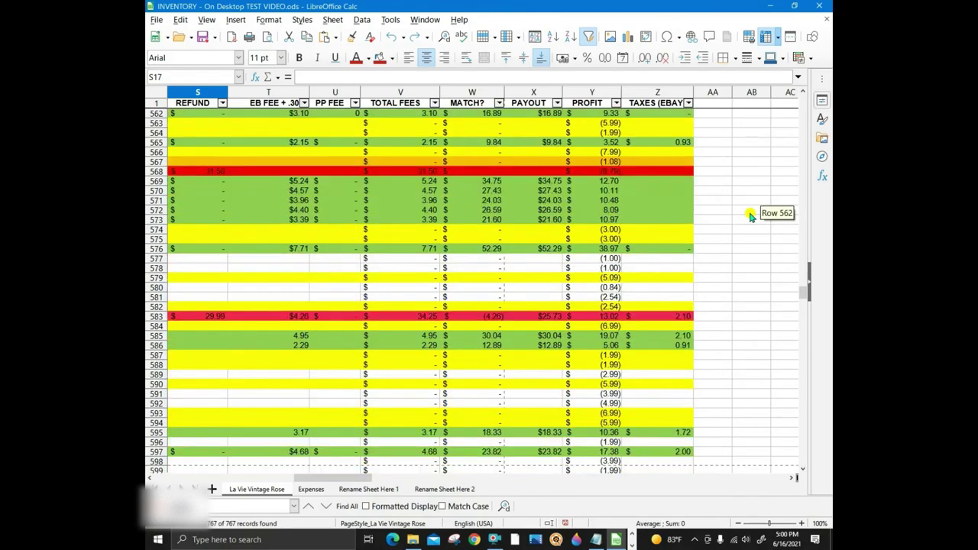
scroll(750, 216, "down", 20)
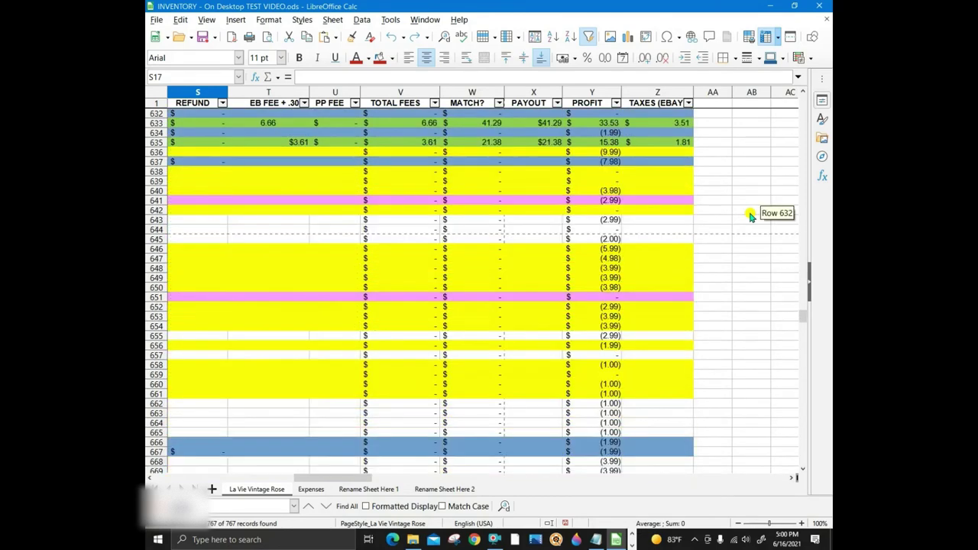
scroll(750, 215, "down", 20)
scroll(750, 215, "down", 20)
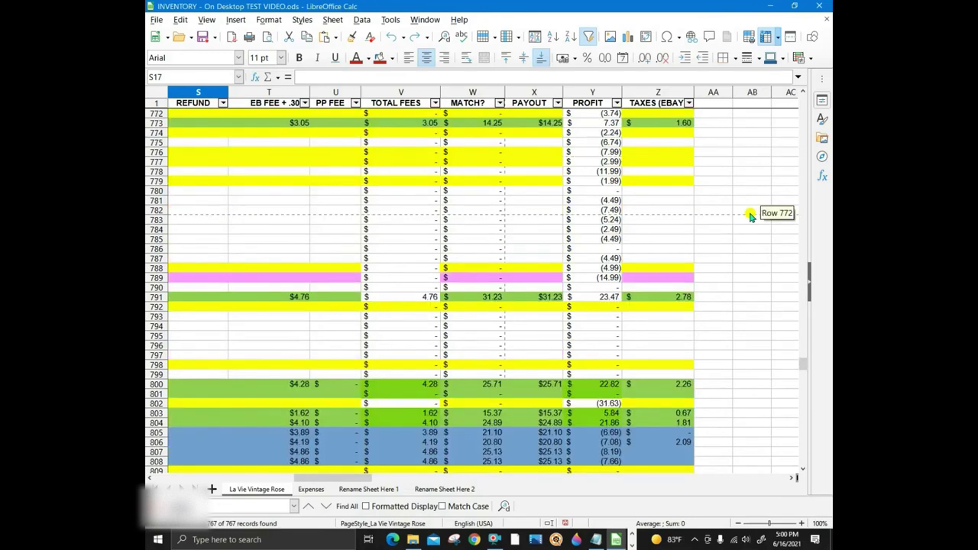
scroll(750, 215, "down", 20)
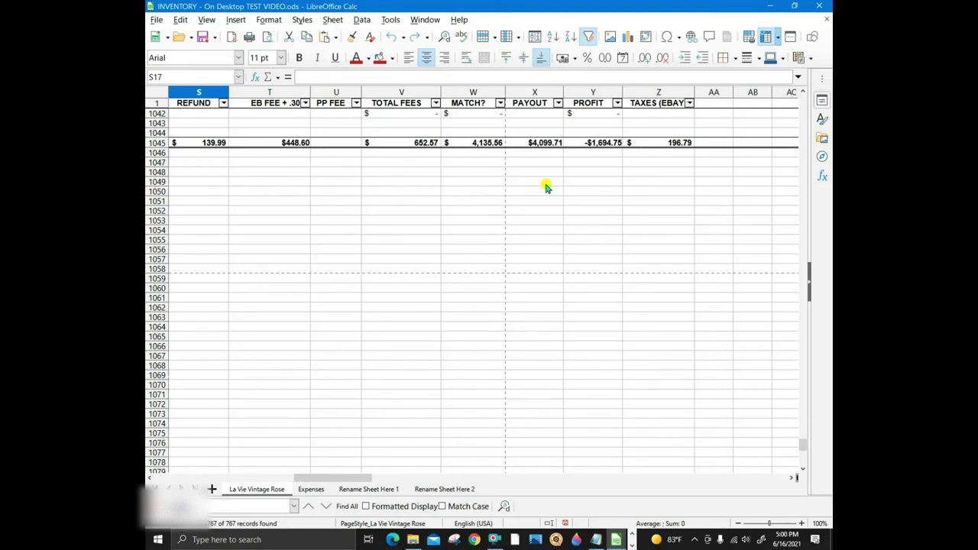
Inspect the PP FEE cell and the SHIP sum formula in totals row 1045.
left_click(336, 143)
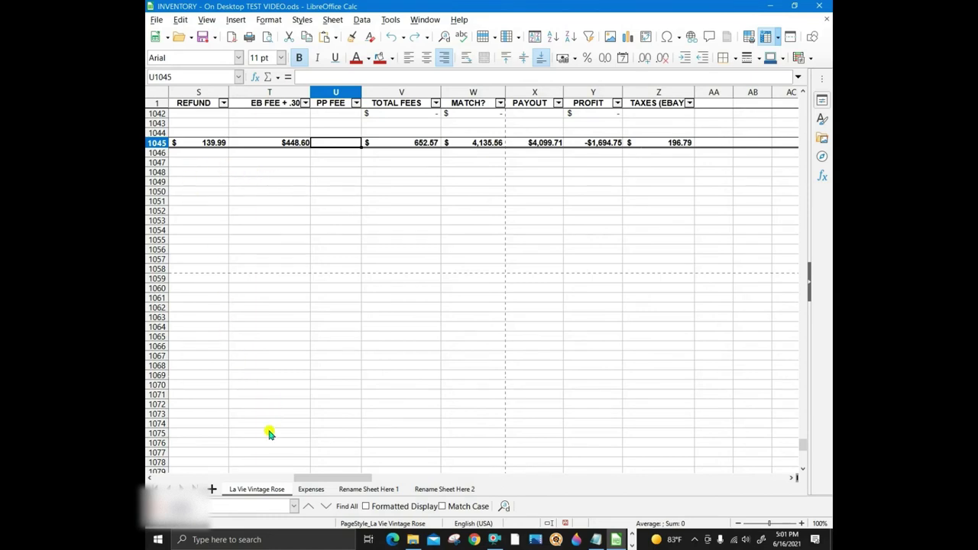
left_click_drag(359, 478, 322, 478)
left_click(394, 142)
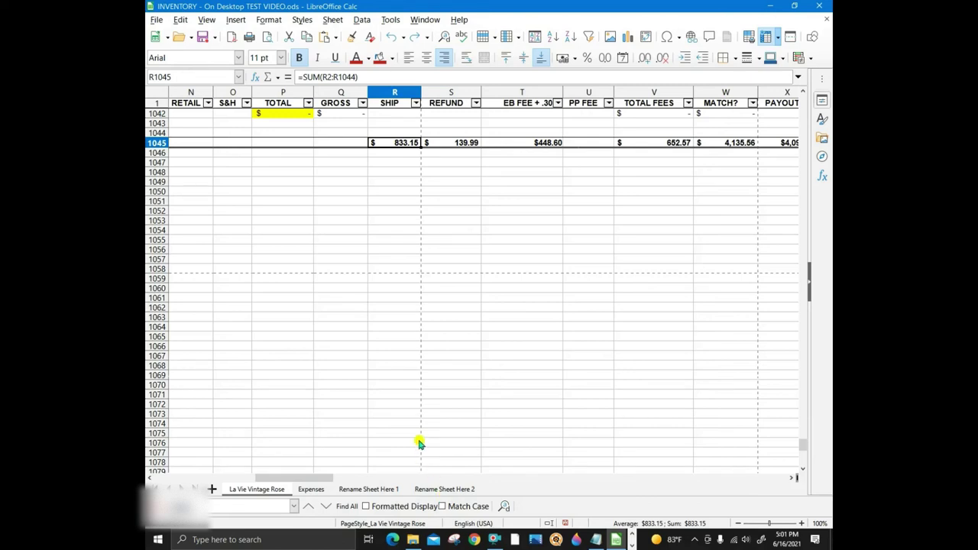
Open the filter options of the S YEAR column.
scroll(348, 359, "up", 10)
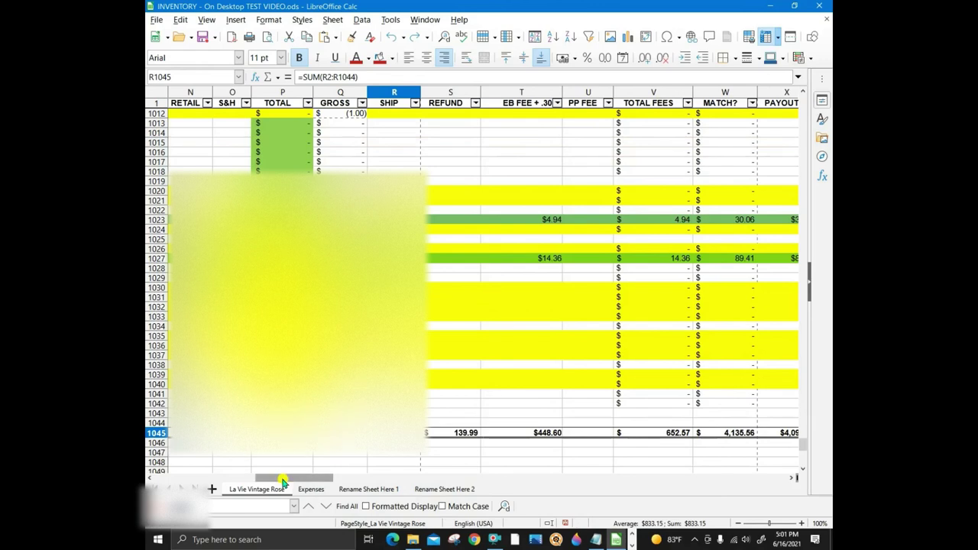
left_click_drag(286, 479, 164, 480)
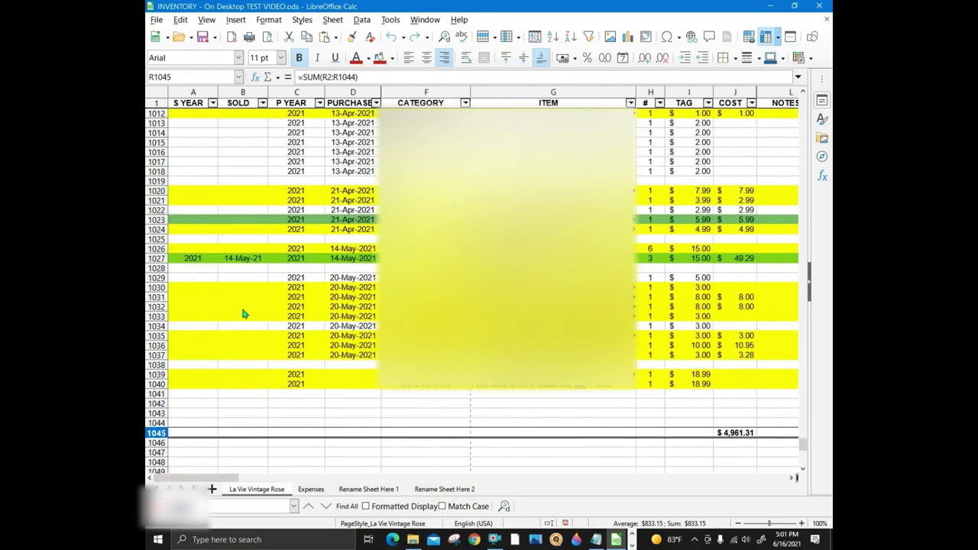
left_click(213, 104)
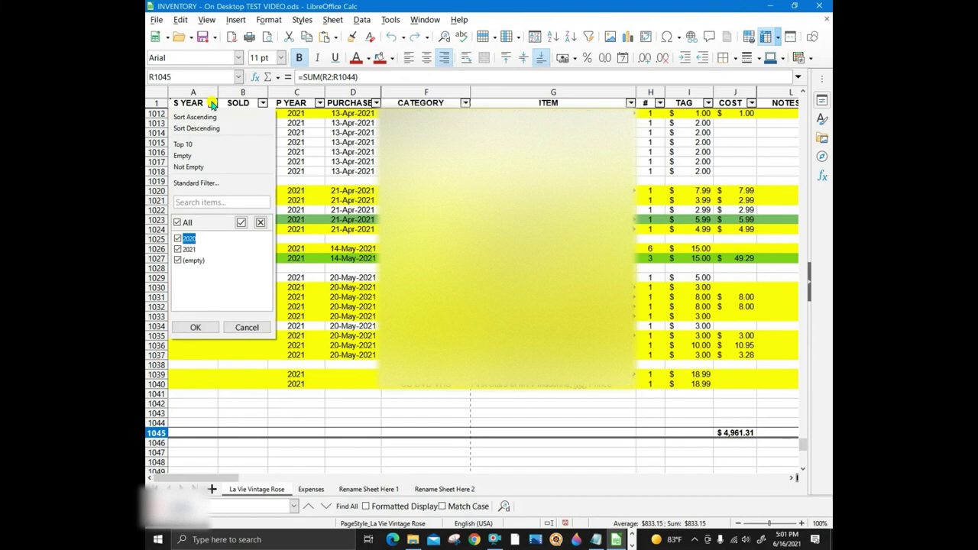